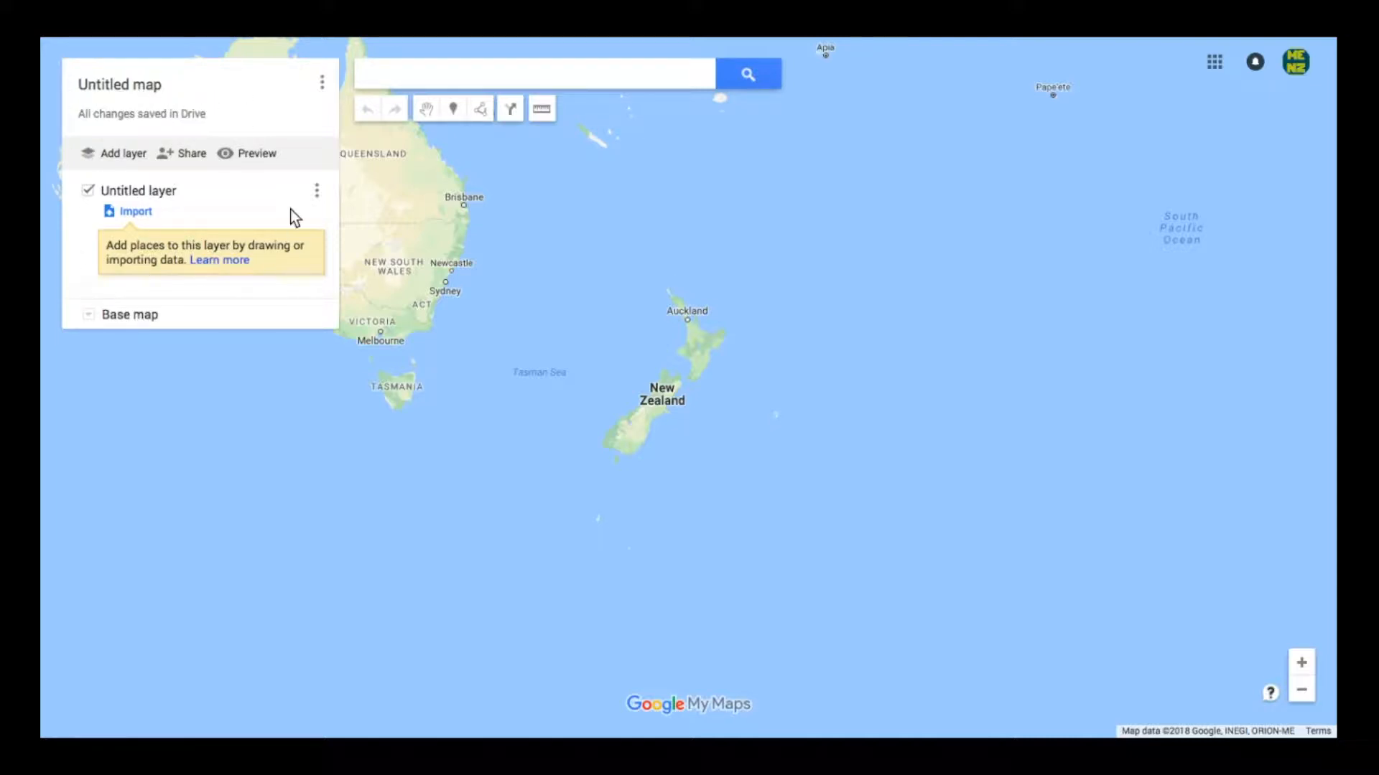
# Find Bennetto Elementary School in Hamilton and add it to the map without its Google Maps details.
pyautogui.click(475, 68)
pyautogui.write('Benne')
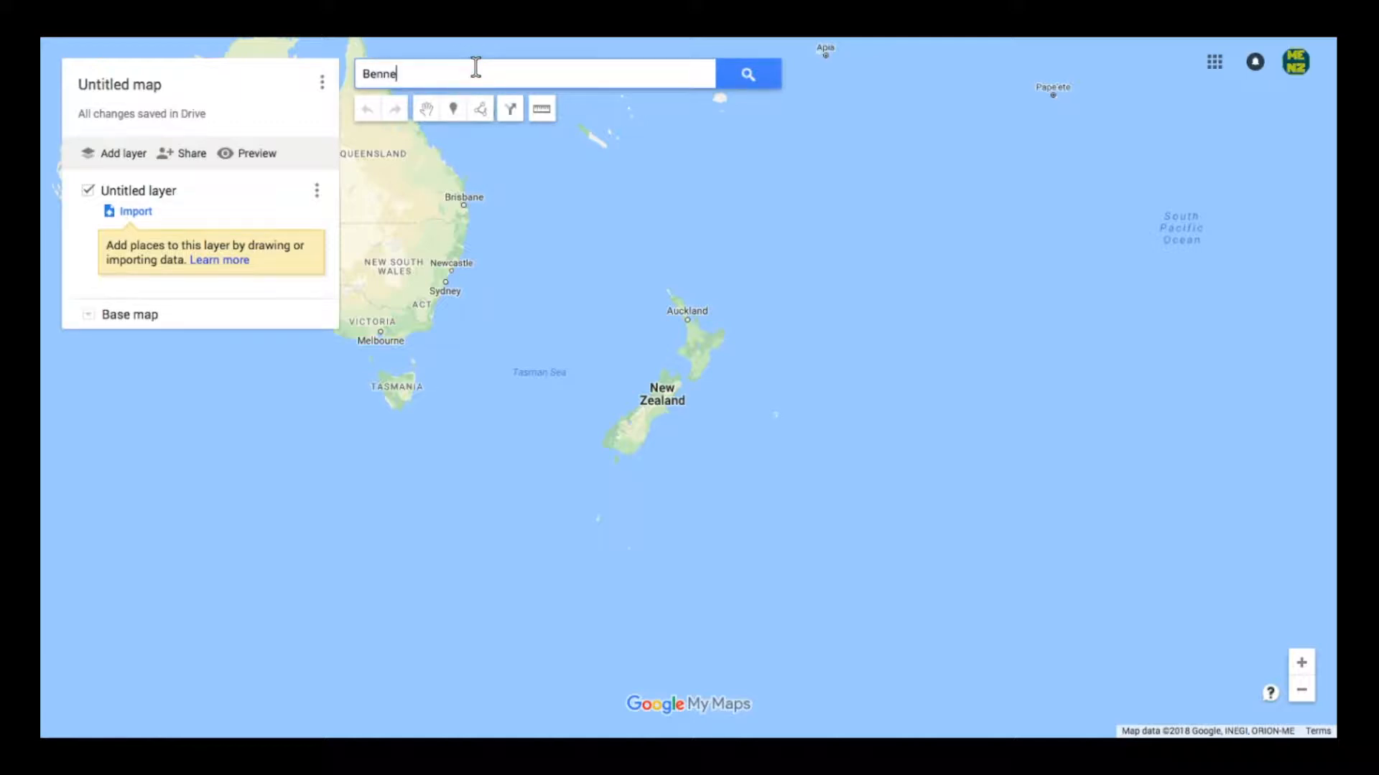
pyautogui.write('to School')
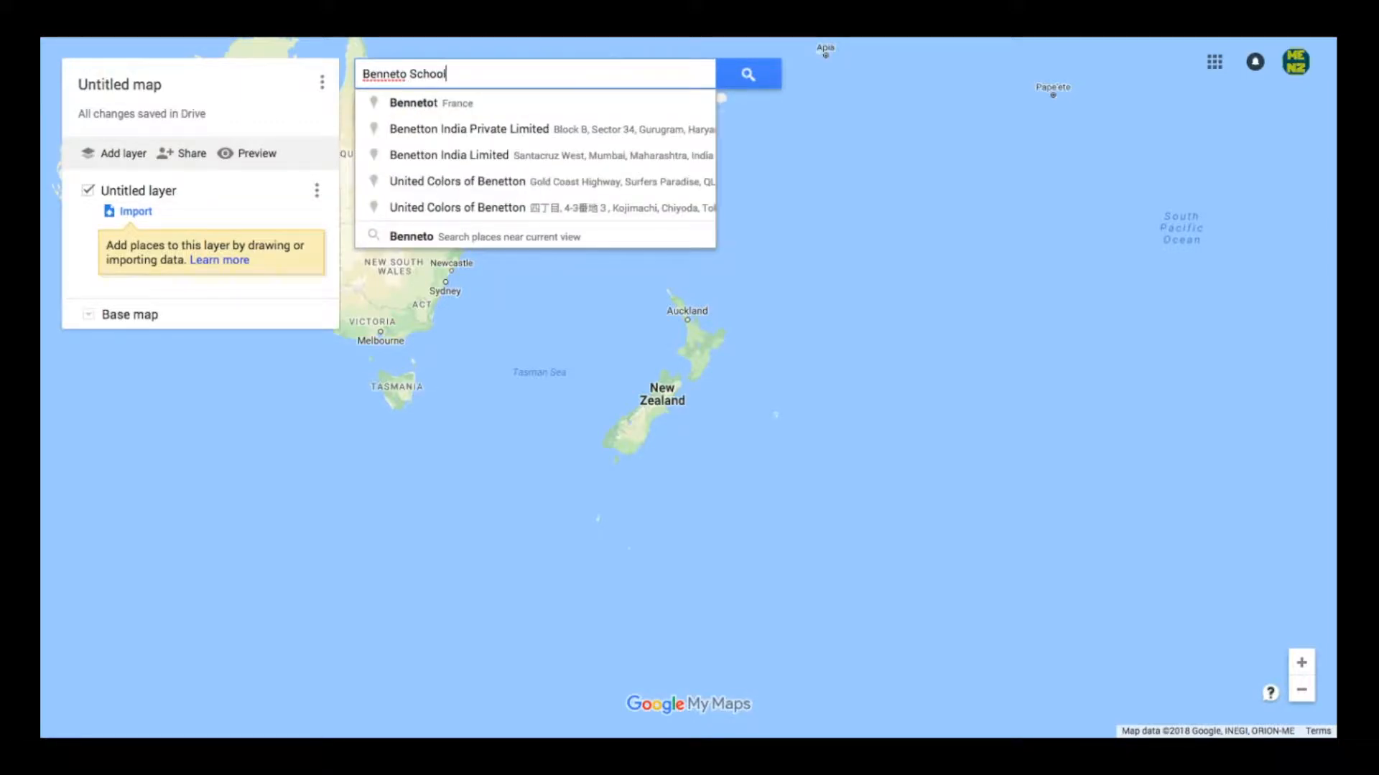
pyautogui.click(511, 103)
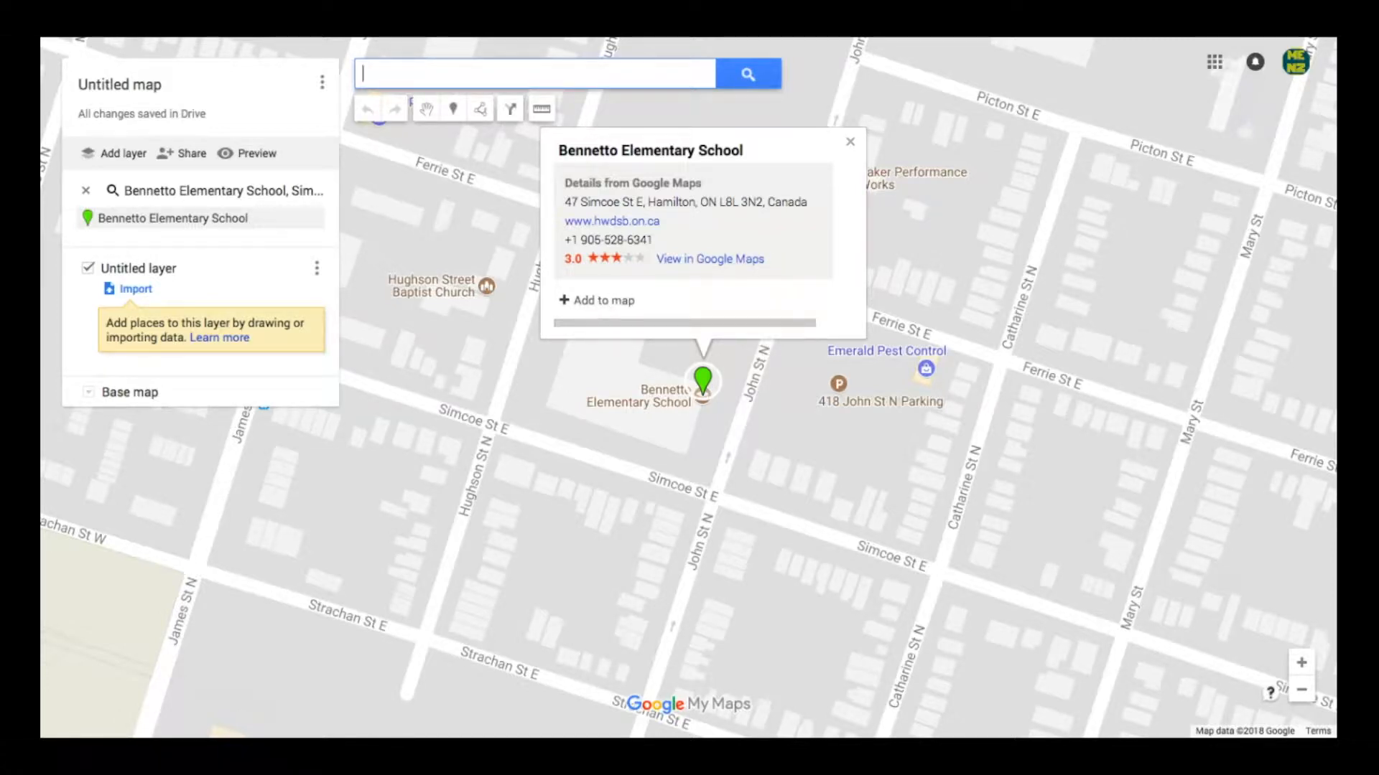
pyautogui.click(597, 300)
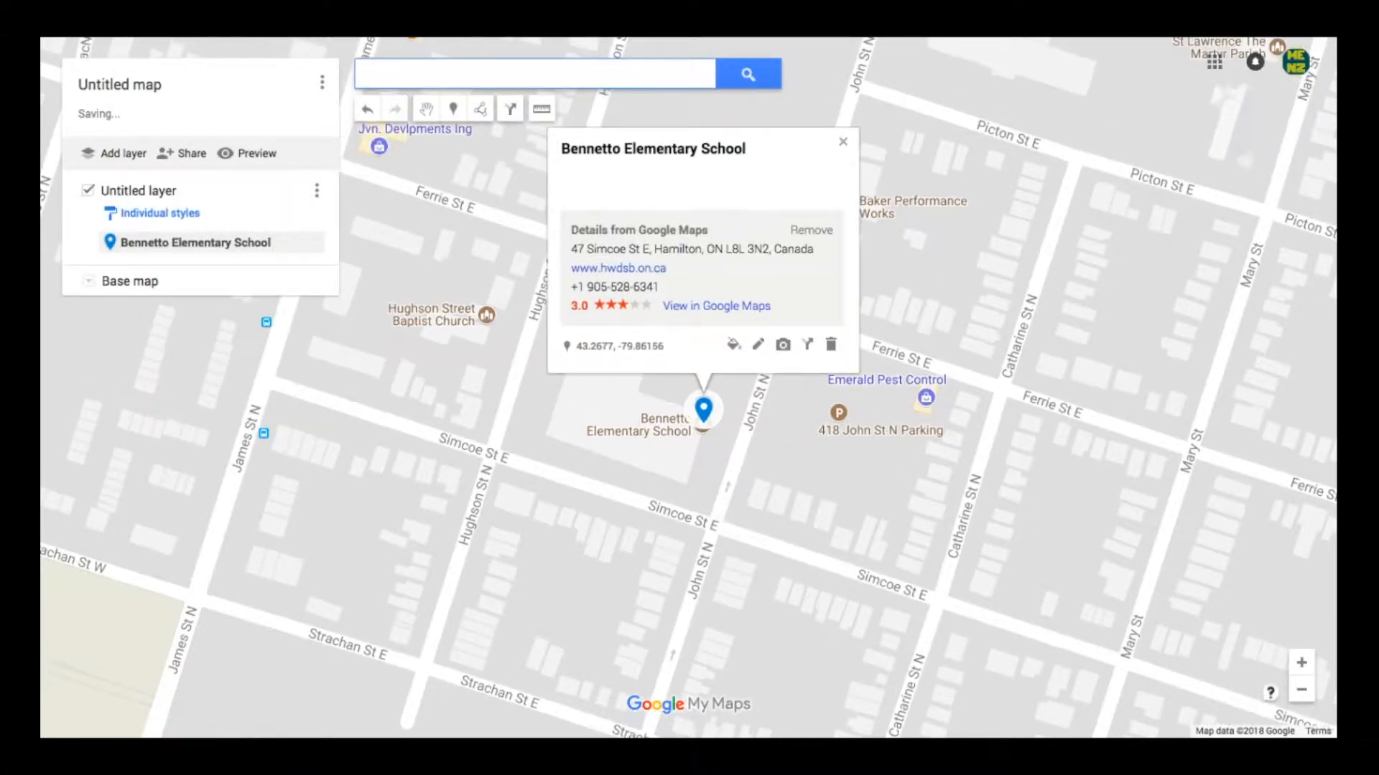
pyautogui.click(806, 230)
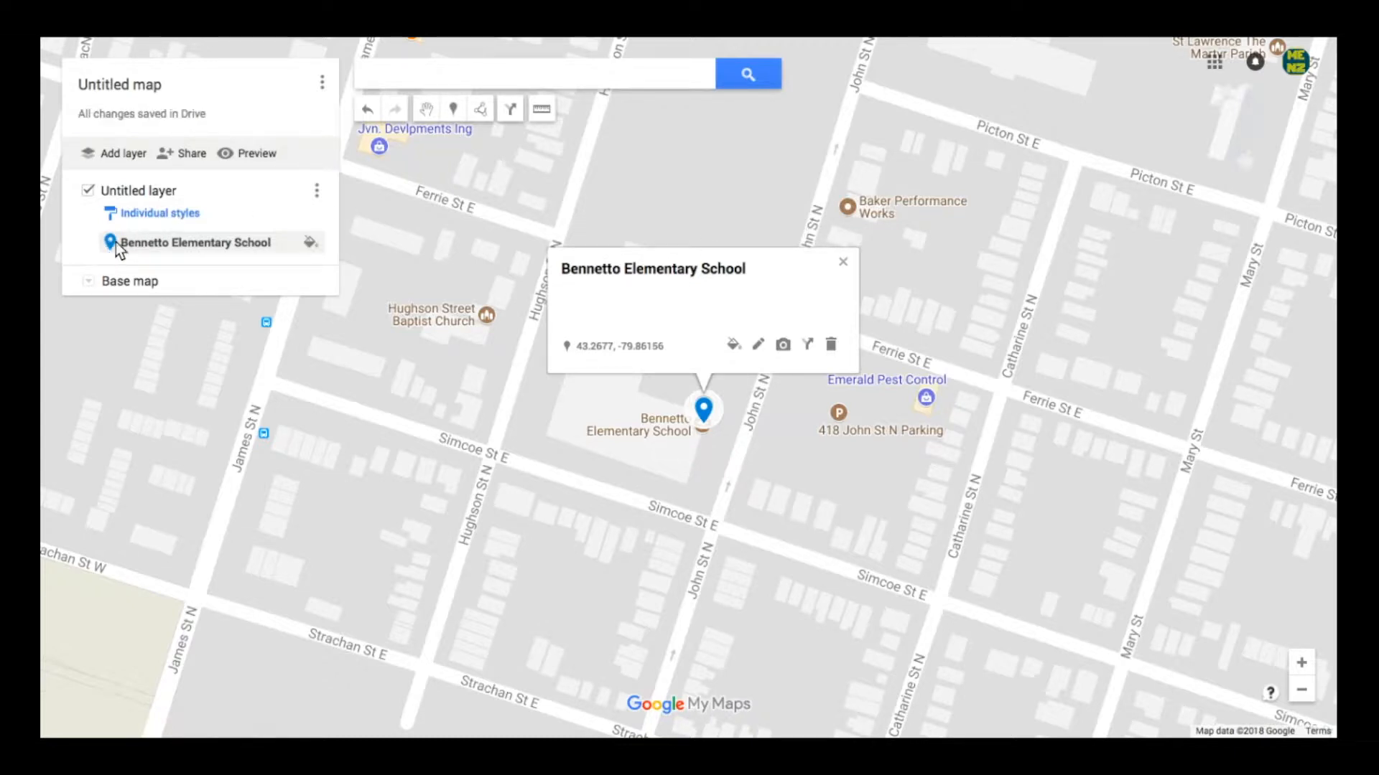
# Style the Bennetto Elementary School marker in light orange with the ice cream icon from the Places category.
pyautogui.click(311, 240)
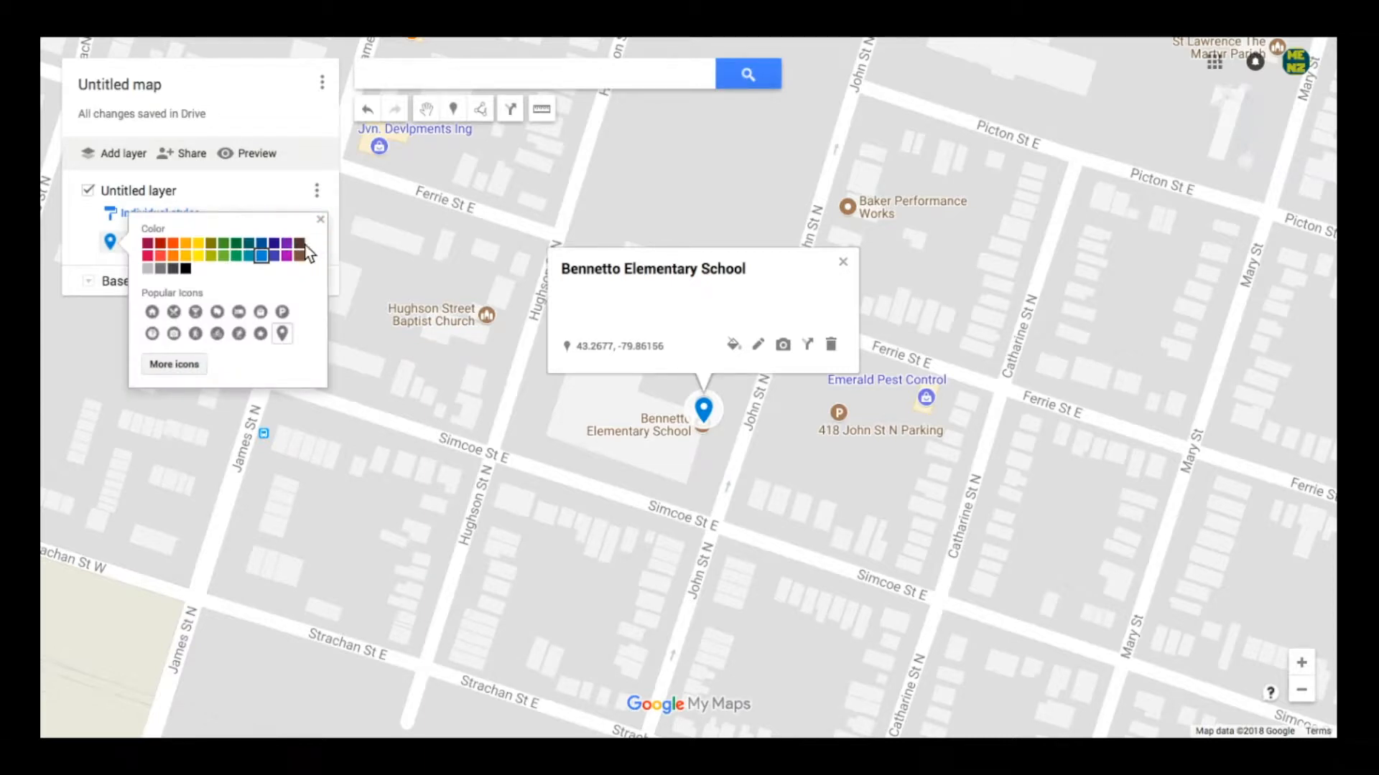
pyautogui.click(184, 244)
pyautogui.click(176, 364)
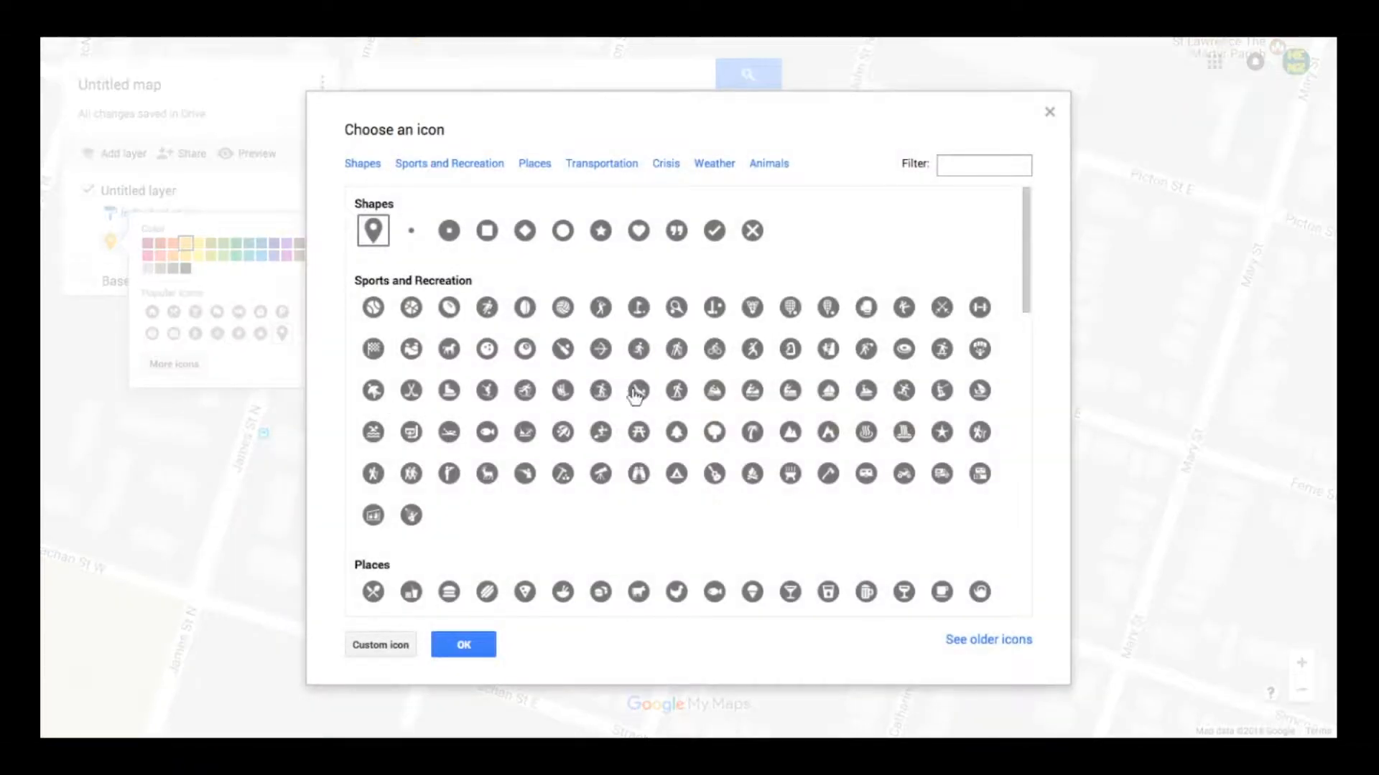
pyautogui.scroll(-2, 731, 481)
pyautogui.scroll(-2, 728, 503)
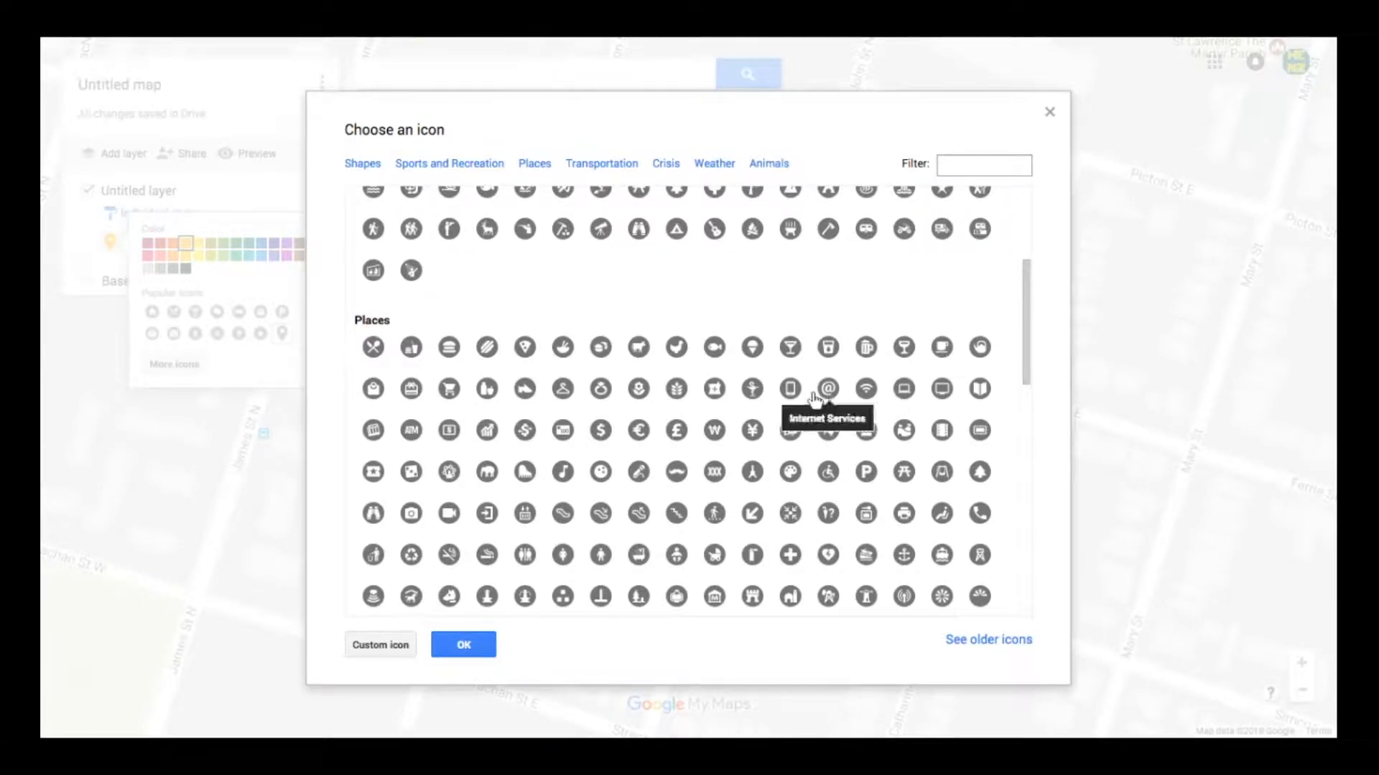
pyautogui.click(751, 349)
pyautogui.click(446, 633)
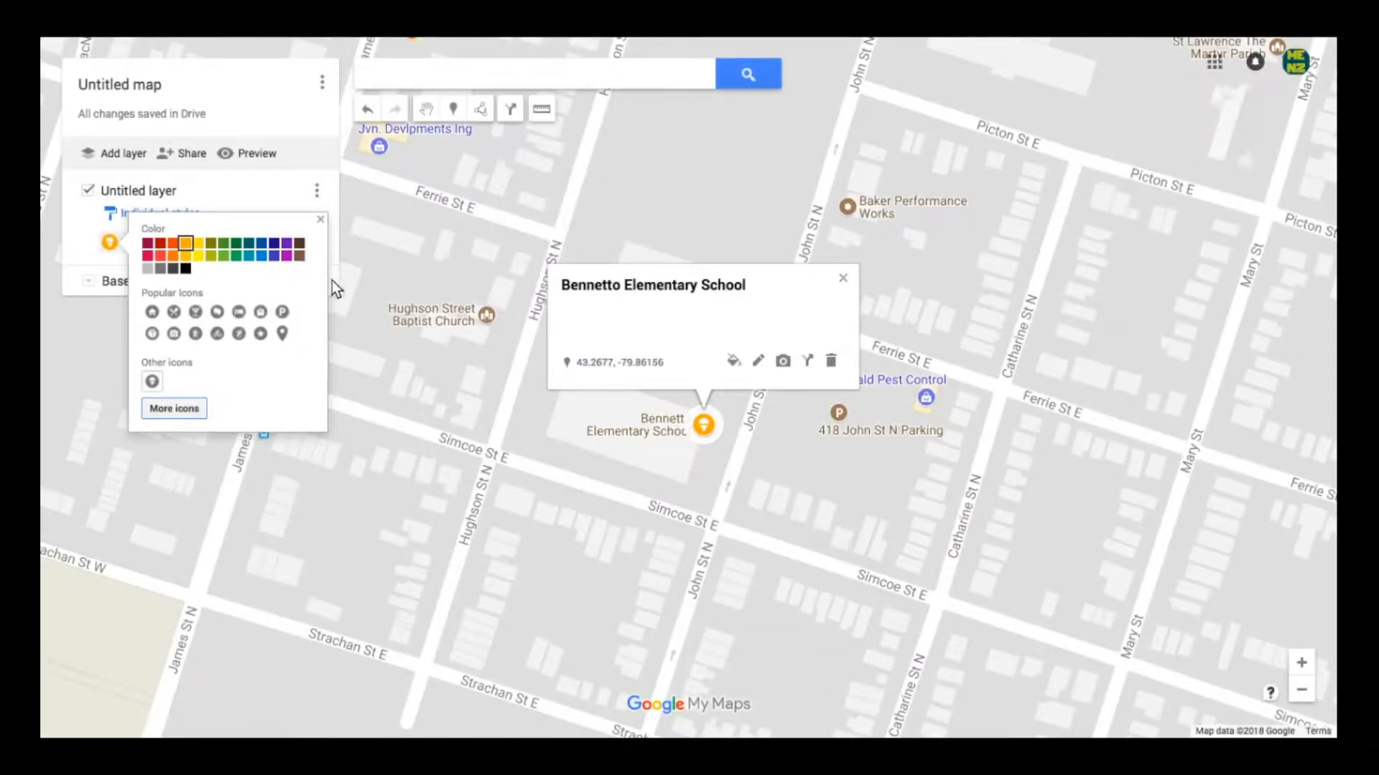
pyautogui.click(320, 219)
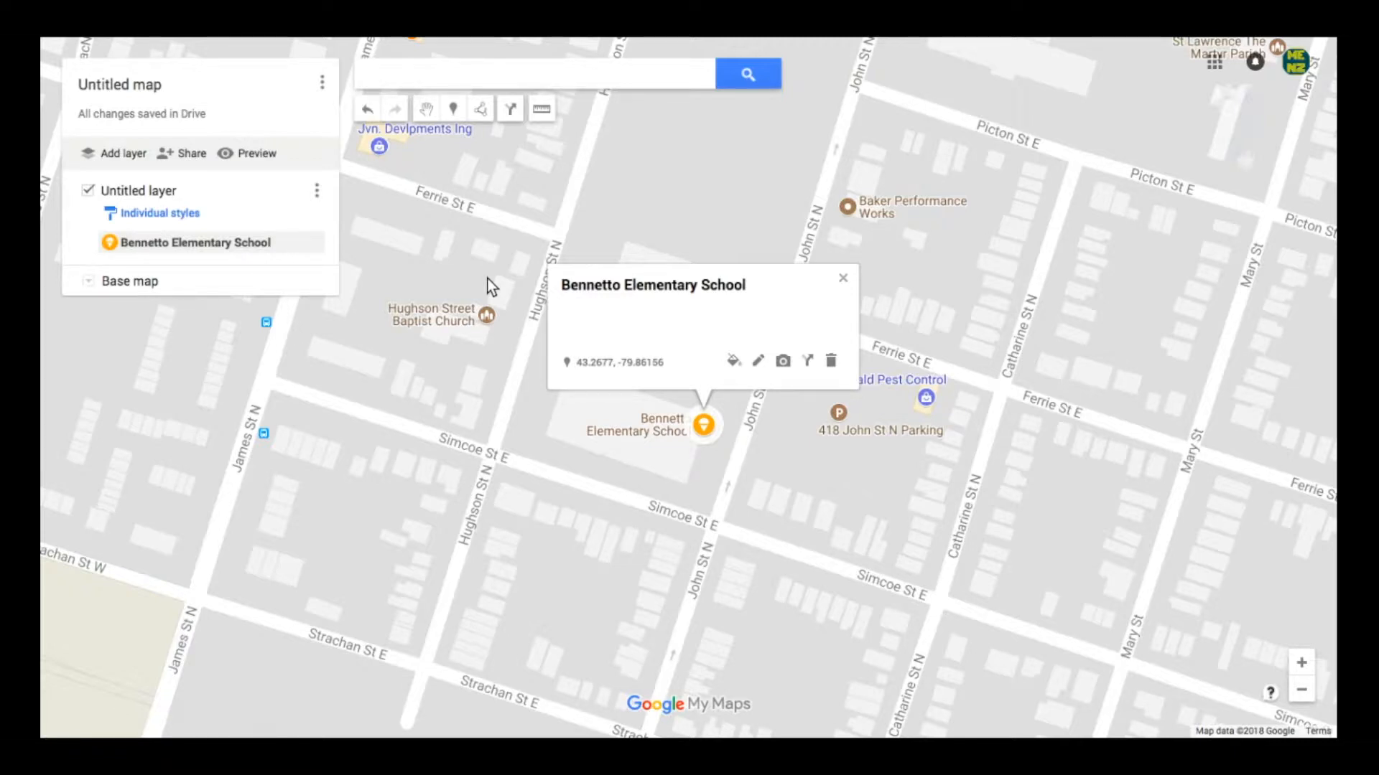
# Switch the base map to satellite imagery and close the school's info card.
pyautogui.click(88, 281)
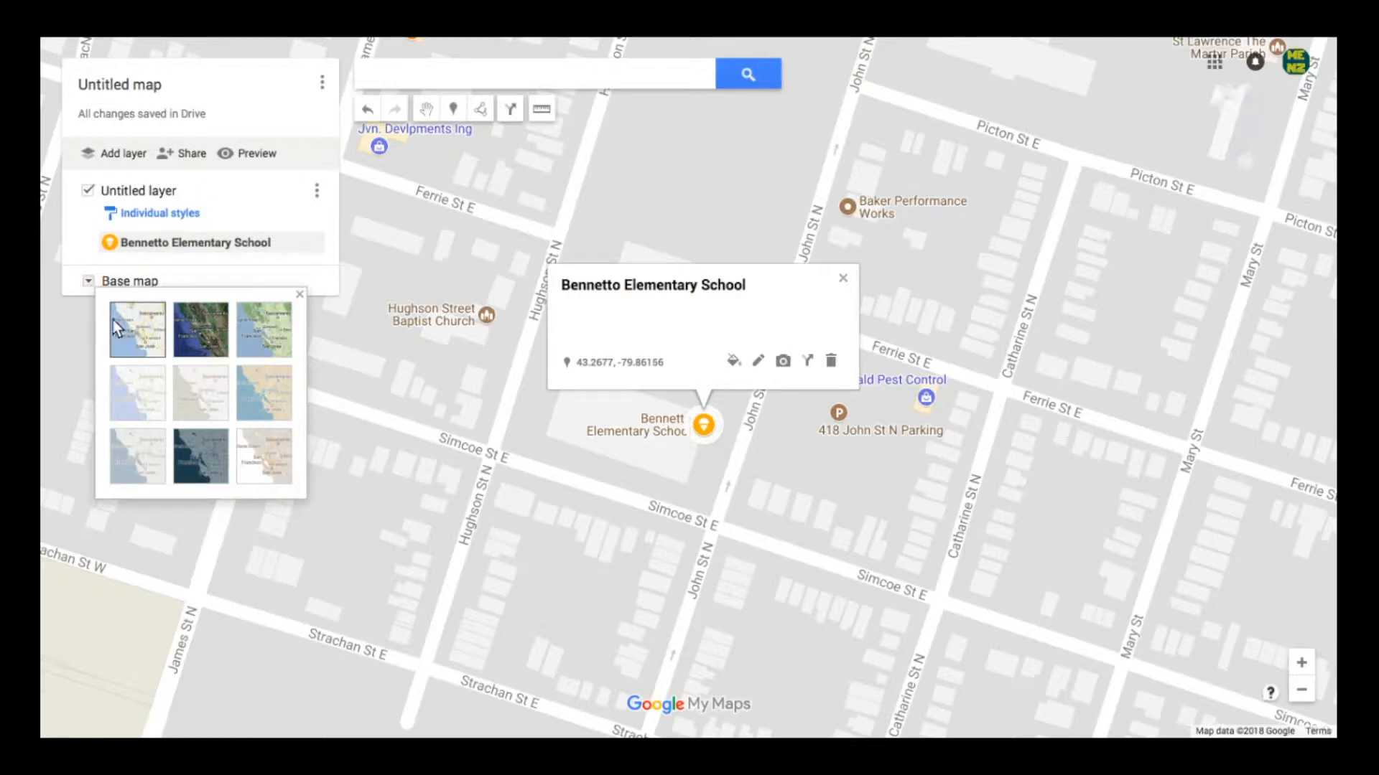
pyautogui.click(192, 336)
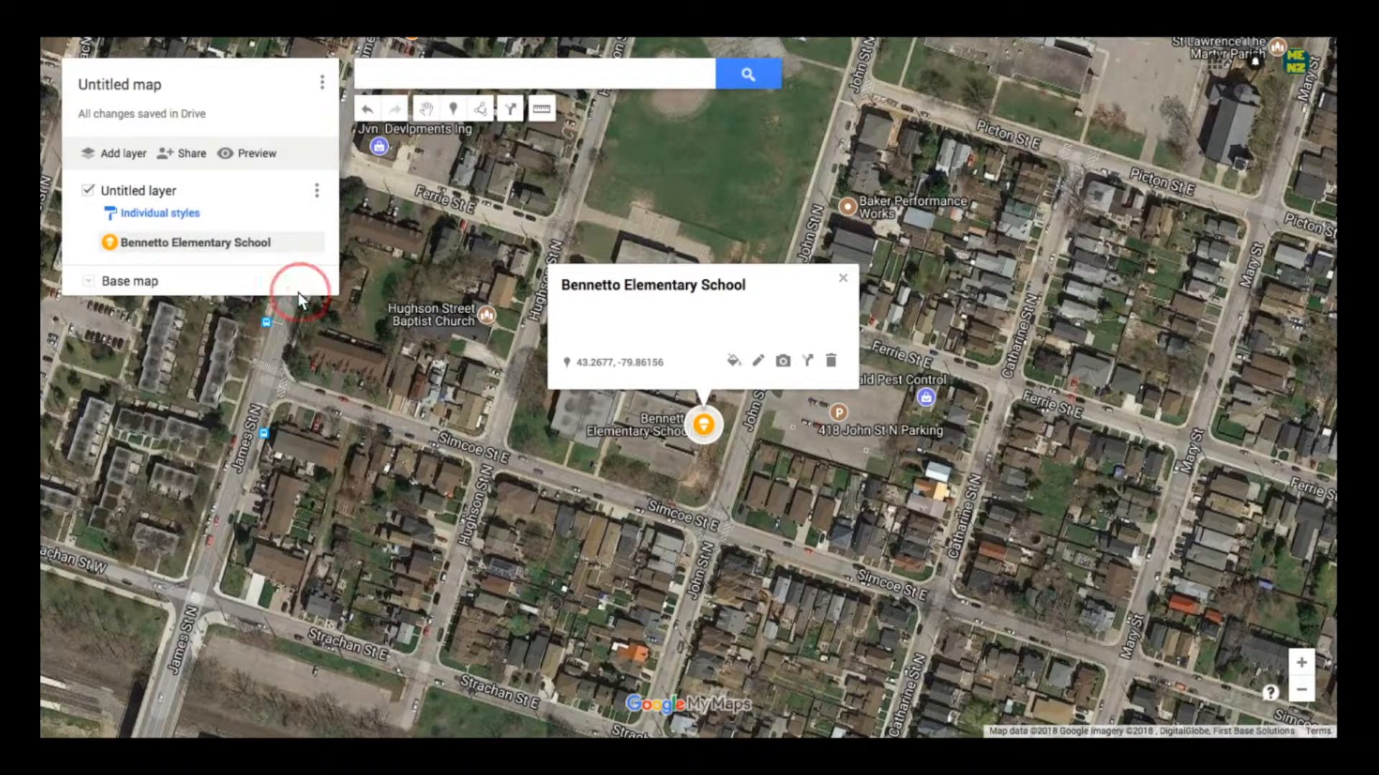
pyautogui.click(844, 280)
# Title the map "My Elementary School Back Home".
pyautogui.click(156, 84)
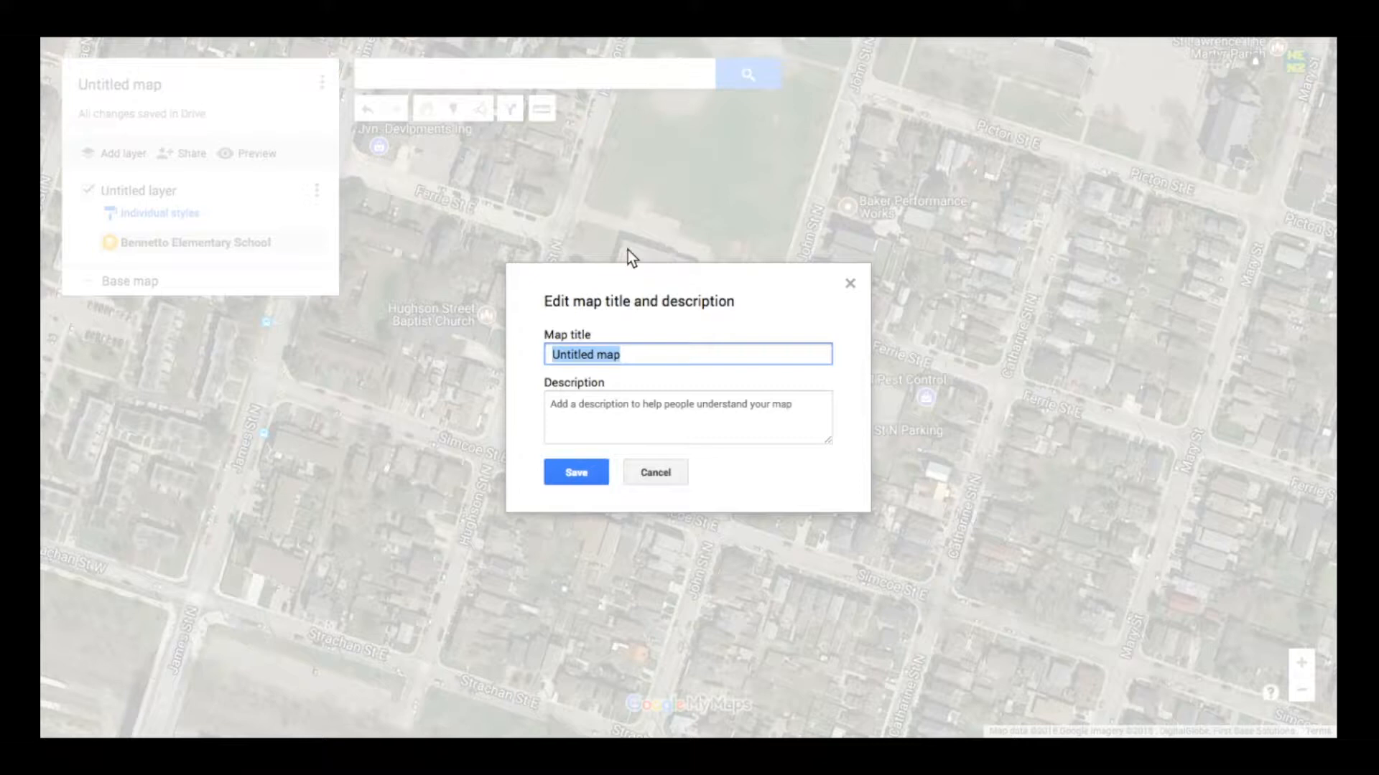
pyautogui.write('My Elementary School')
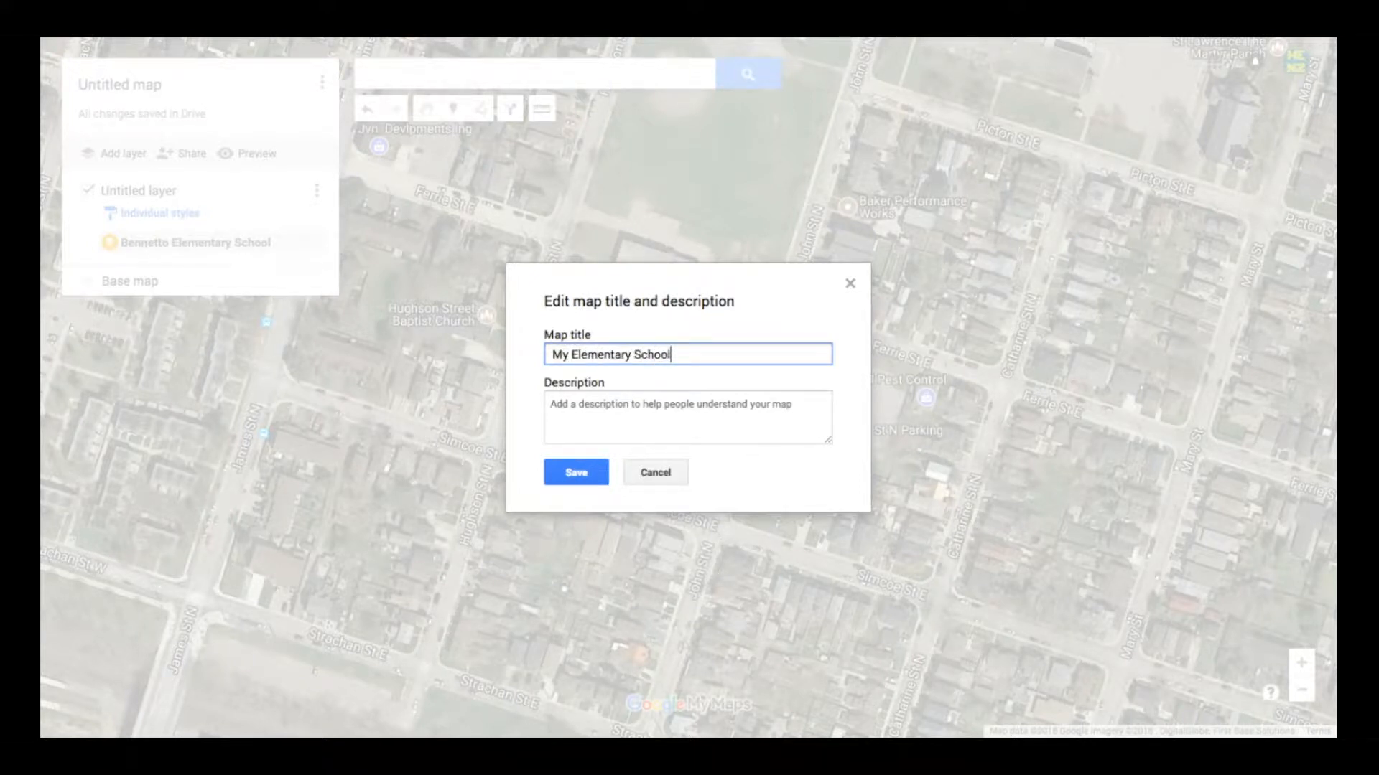
pyautogui.write(' Back Home')
pyautogui.click(564, 468)
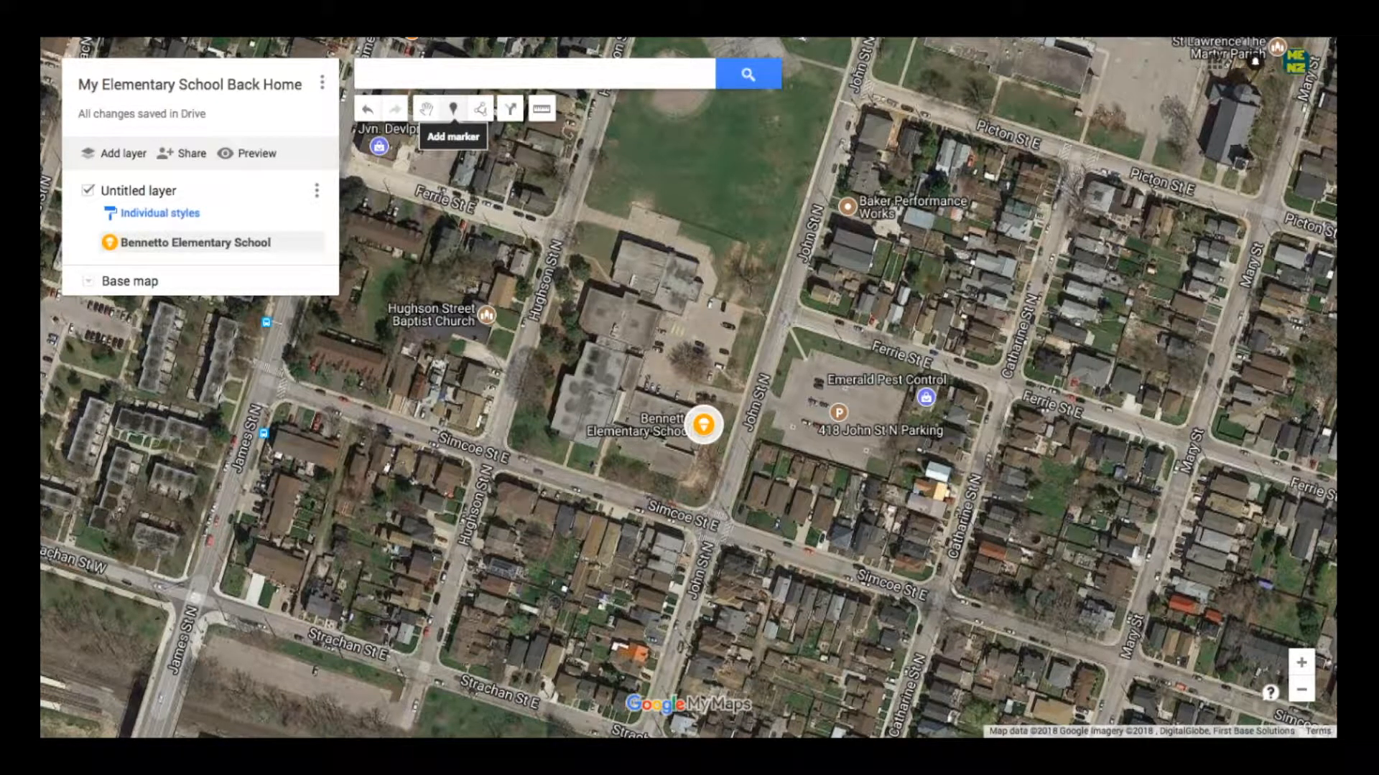
# Place a marker on the grass field north of the school and name it "Field".
pyautogui.click(454, 111)
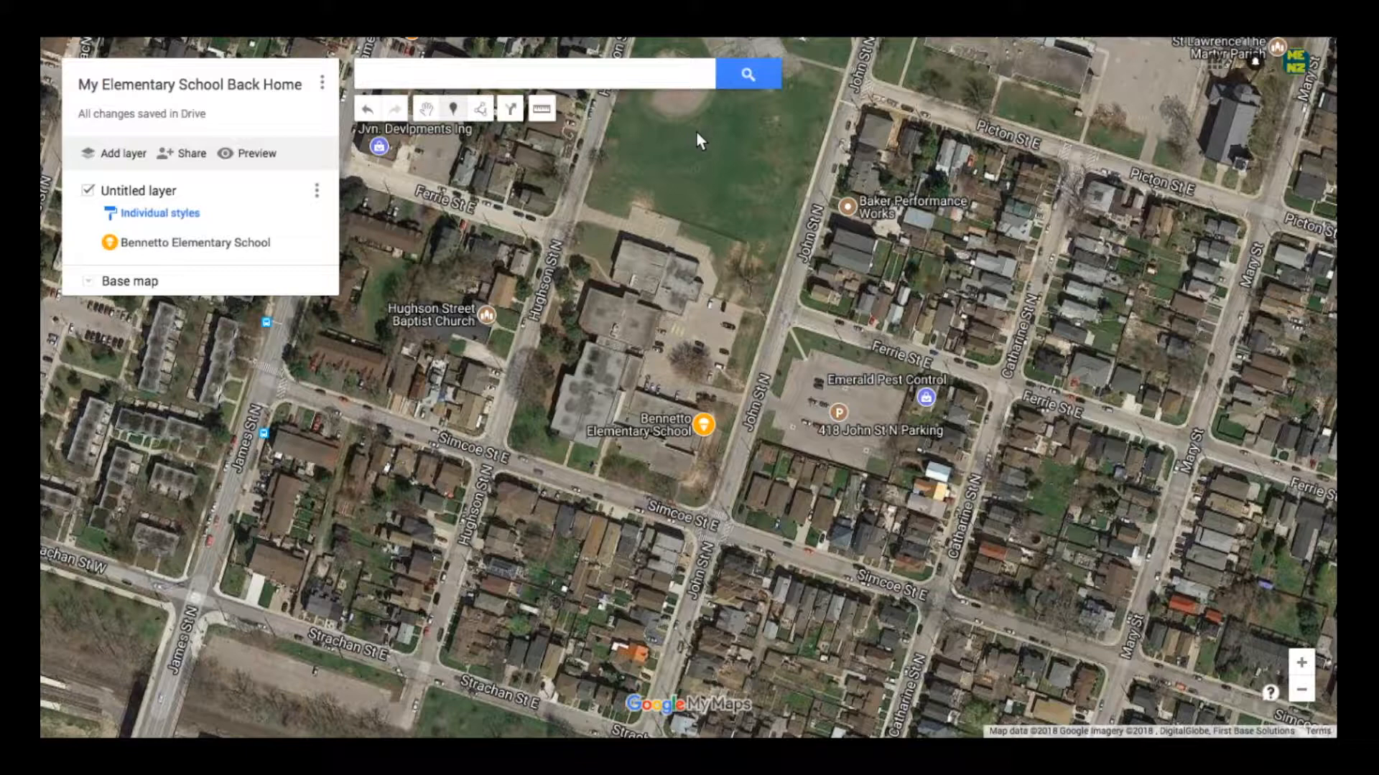
pyautogui.click(697, 132)
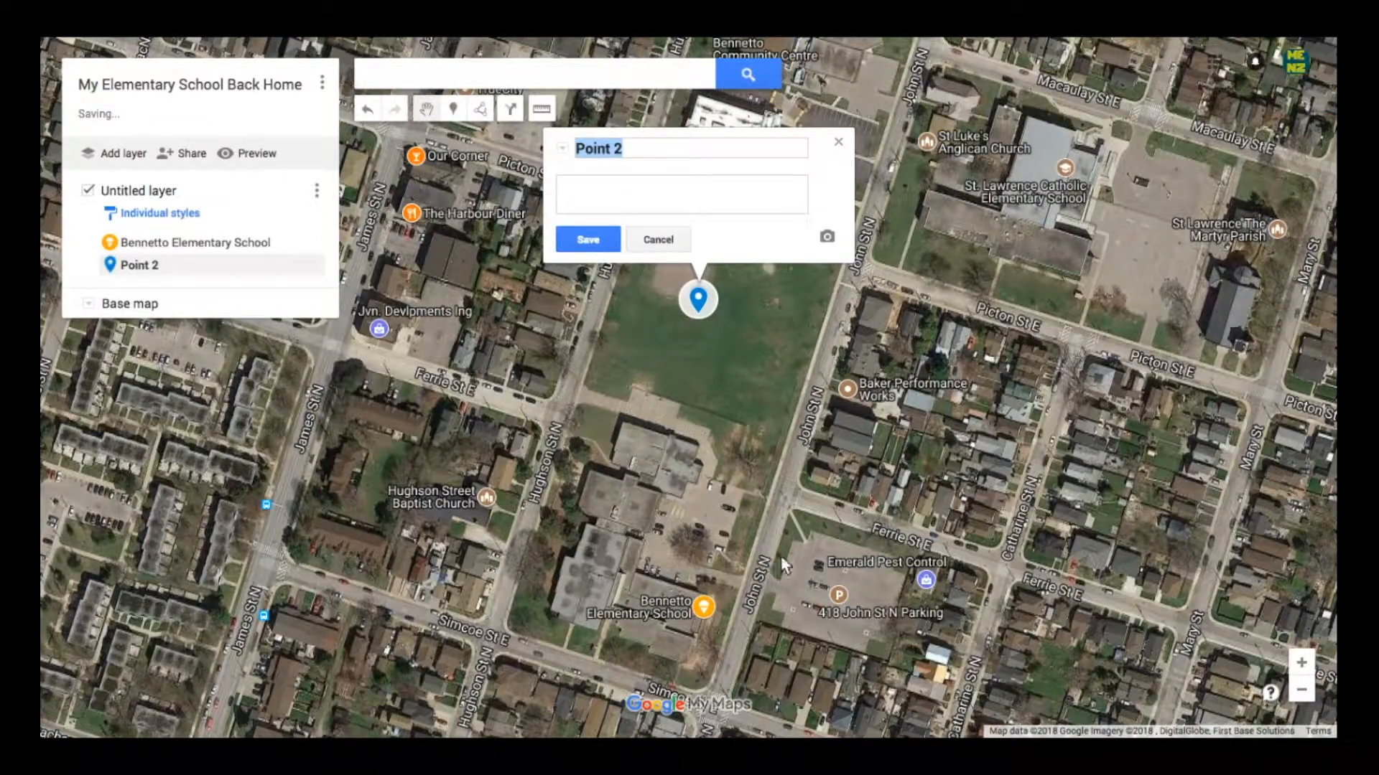
pyautogui.write('Field')
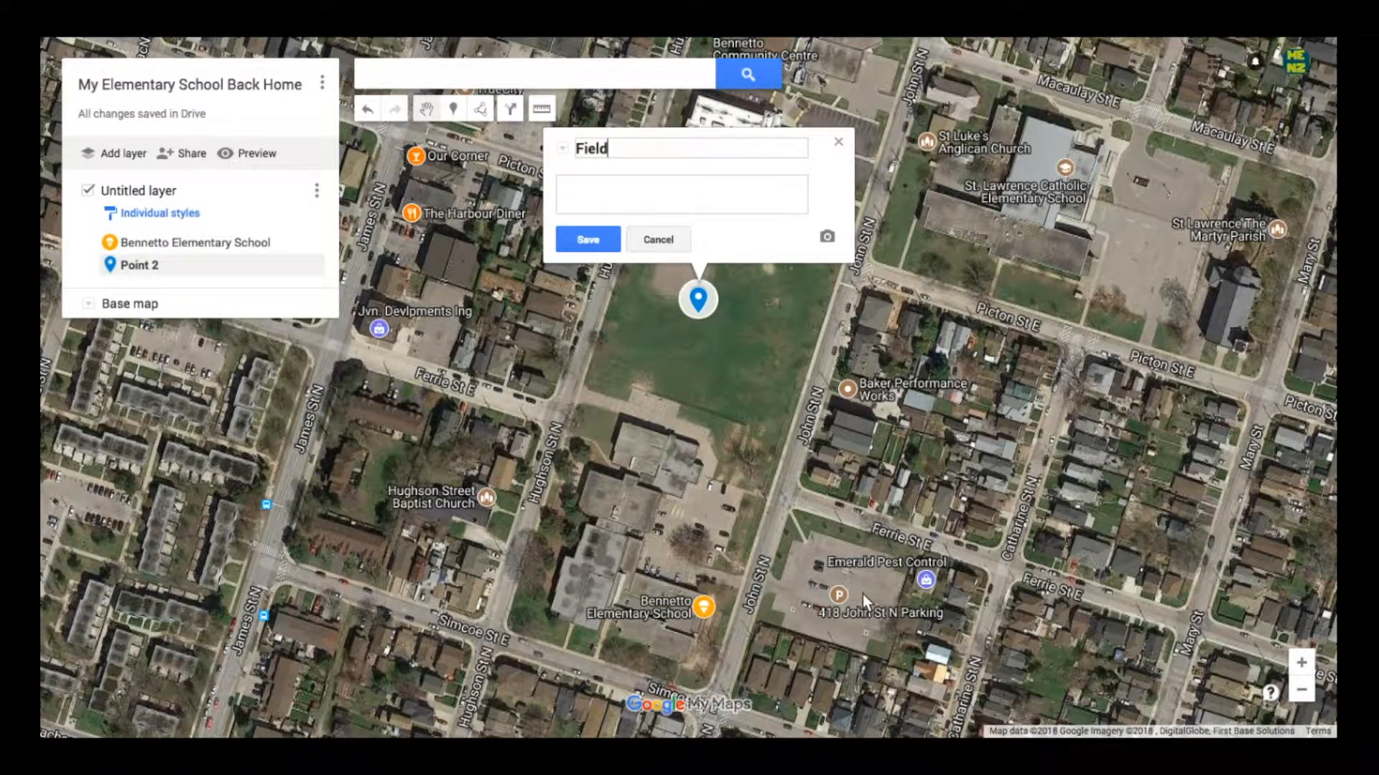
pyautogui.click(574, 237)
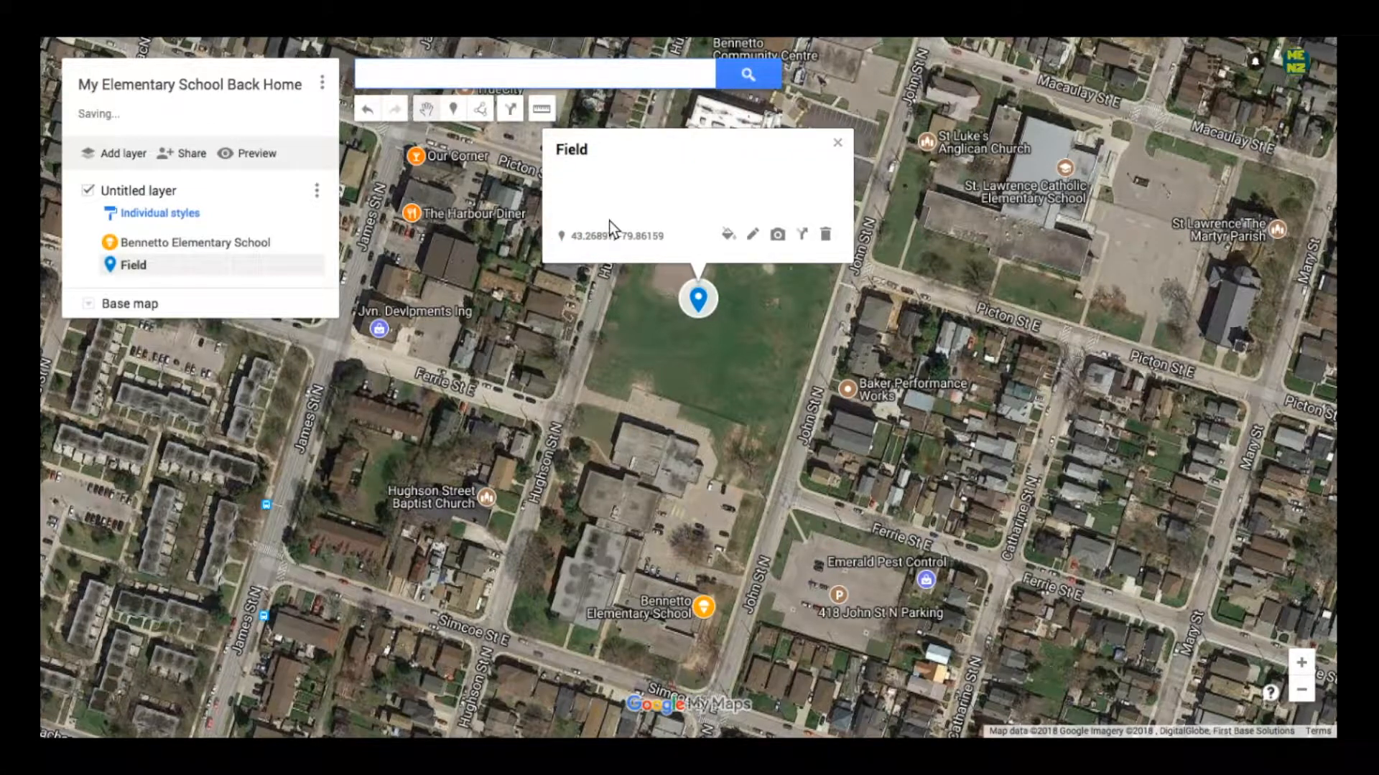
# Style the Field marker in dark green with the running person icon and close its info card.
pyautogui.click(310, 267)
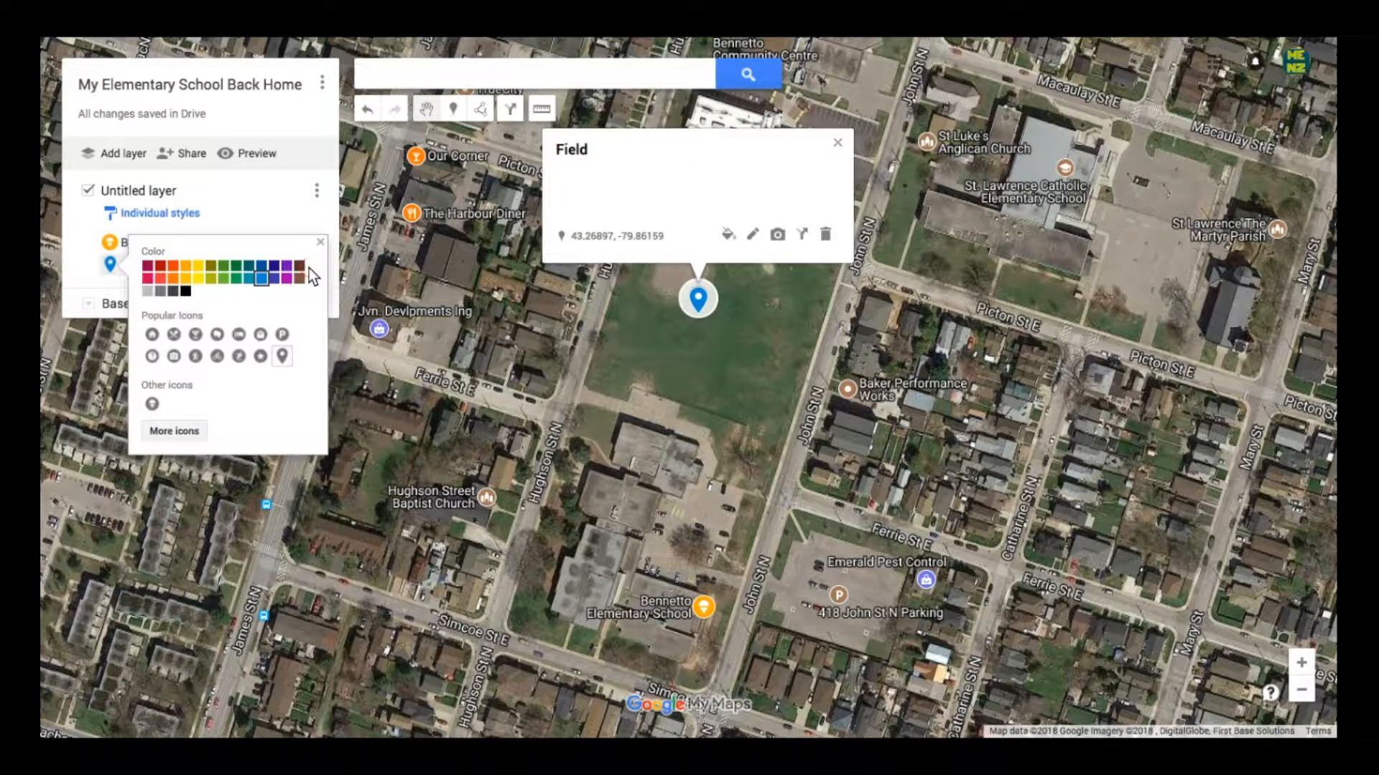
pyautogui.click(235, 264)
pyautogui.click(258, 356)
pyautogui.click(238, 355)
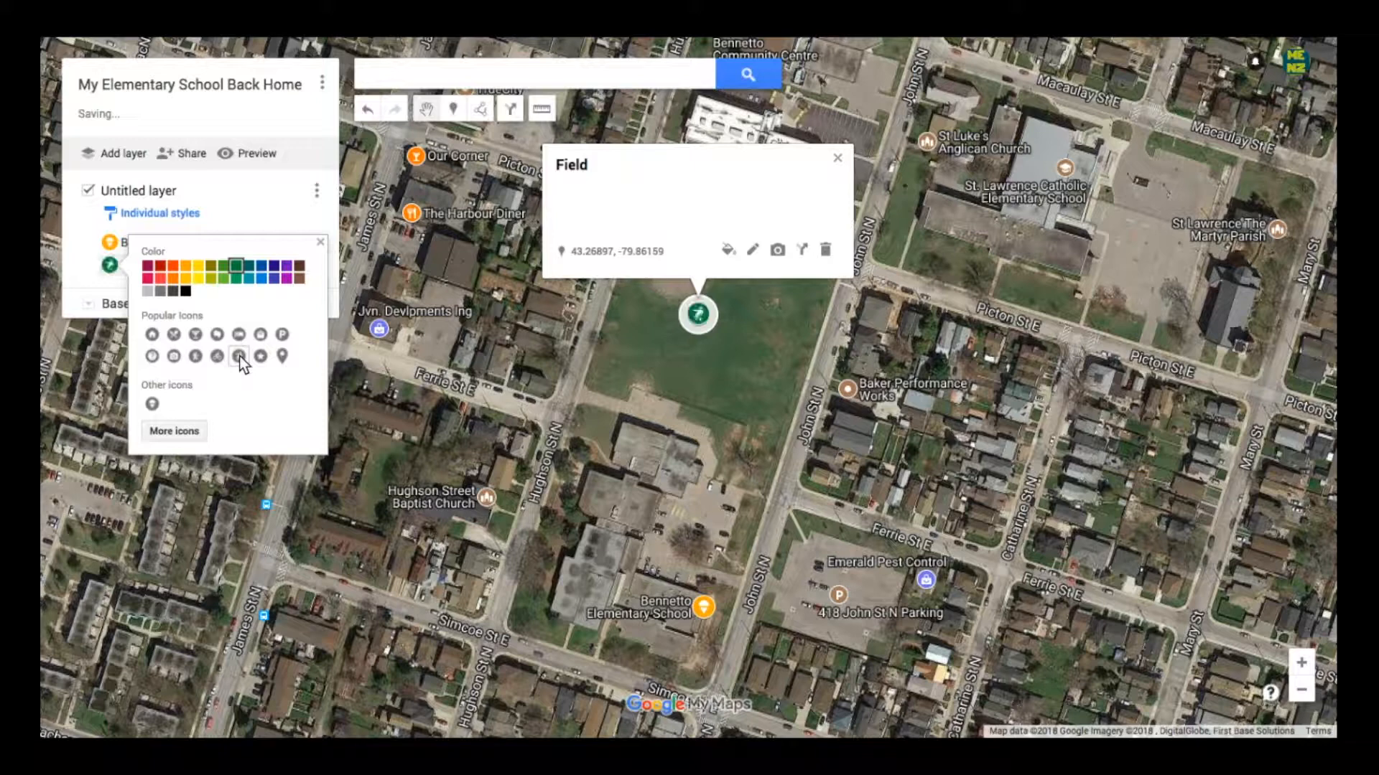
pyautogui.click(319, 241)
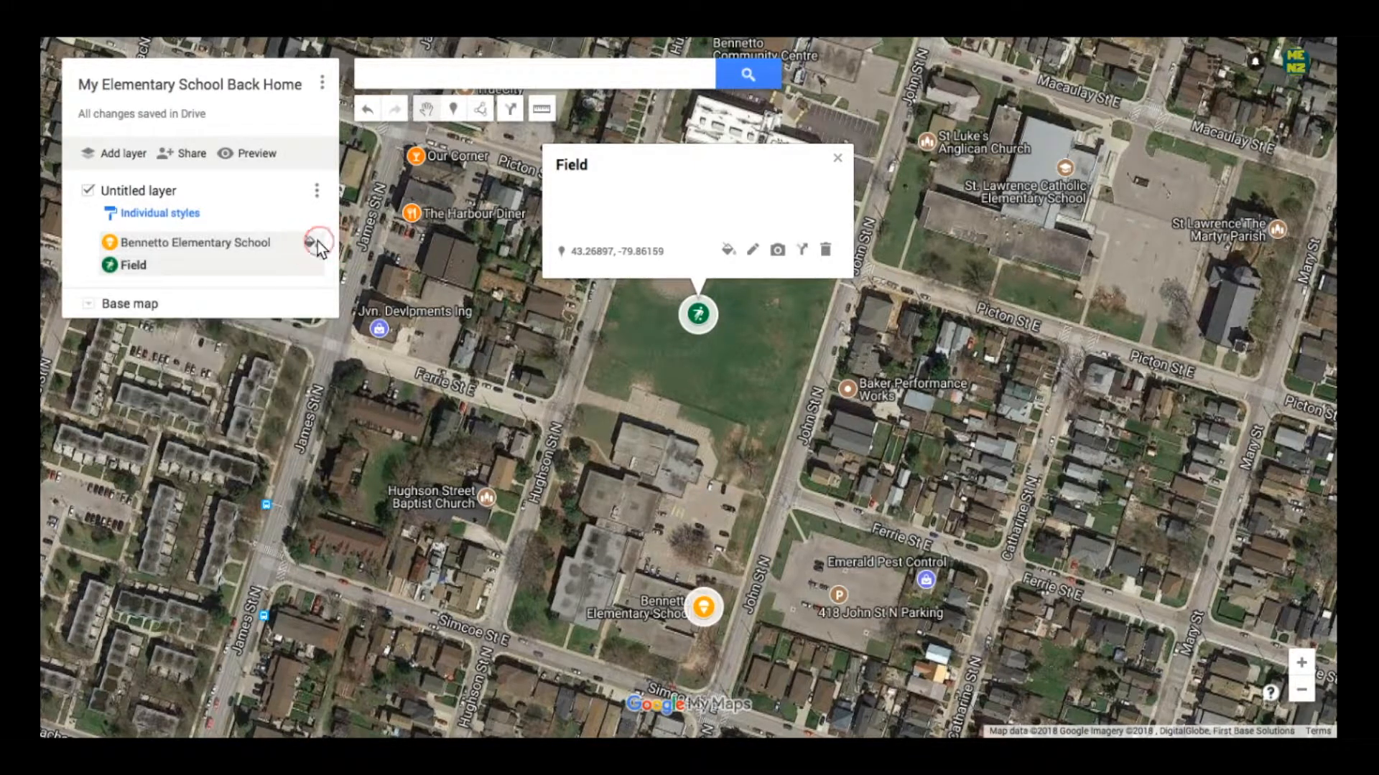
pyautogui.click(838, 158)
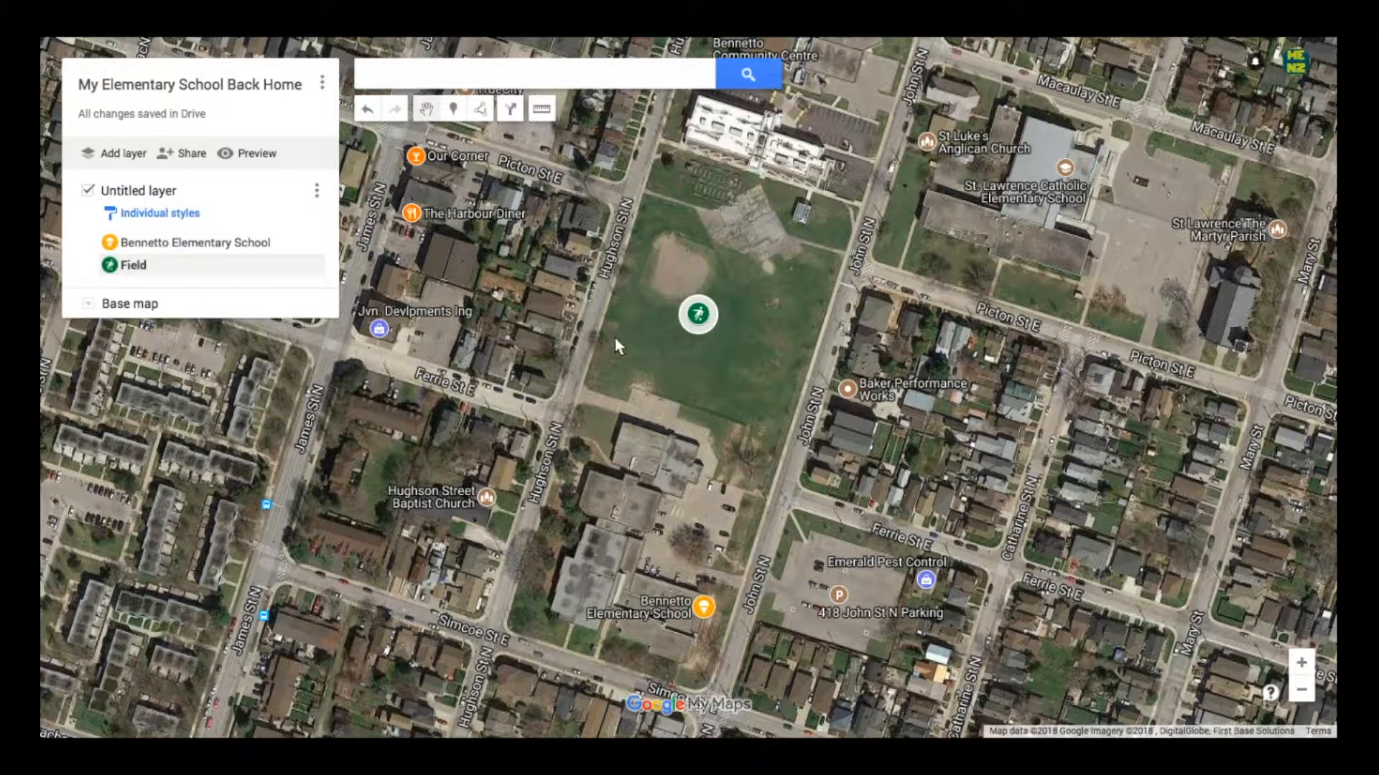
# Draw a two-segment line from John St N at Picton St E across to Hughson St N, then down to Simcoe St E.
pyautogui.moveTo(598, 437); pyautogui.dragTo(811, 415)
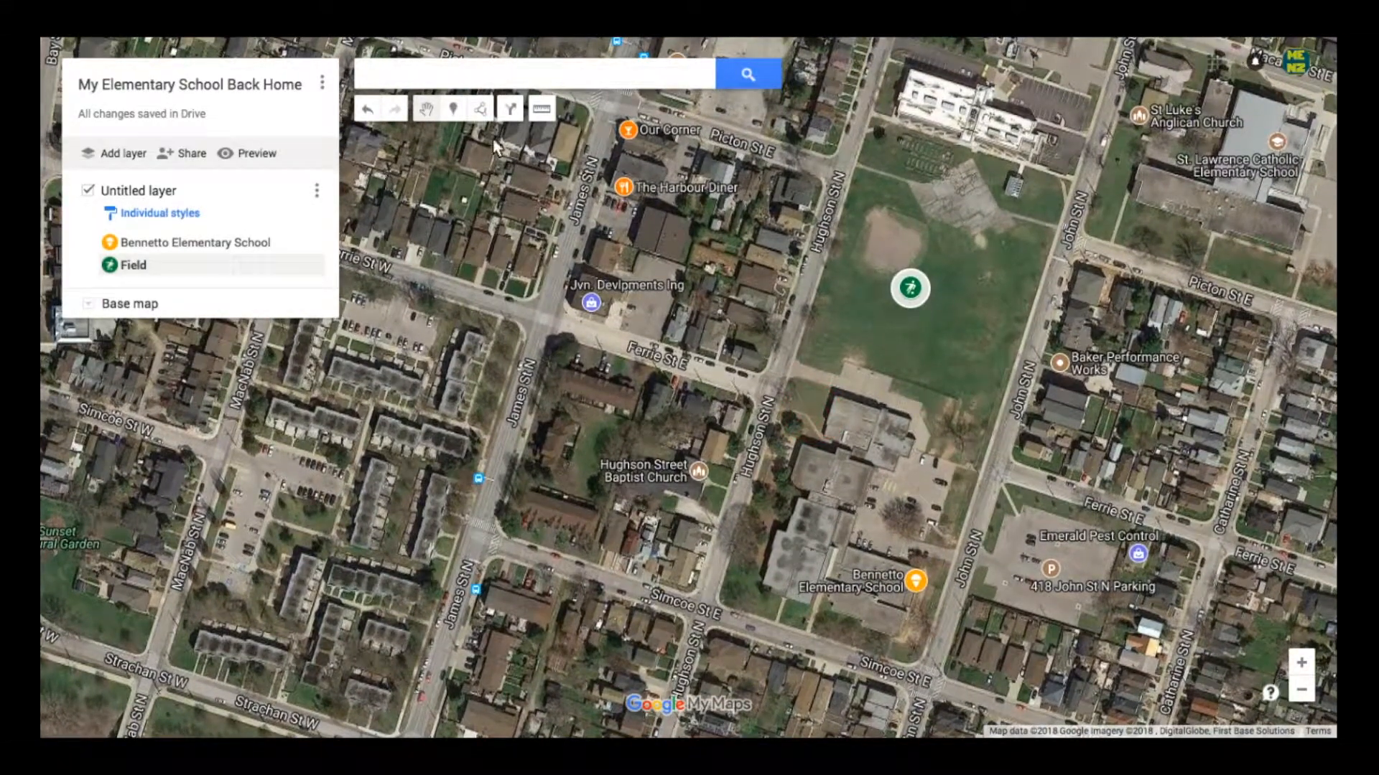
pyautogui.click(474, 104)
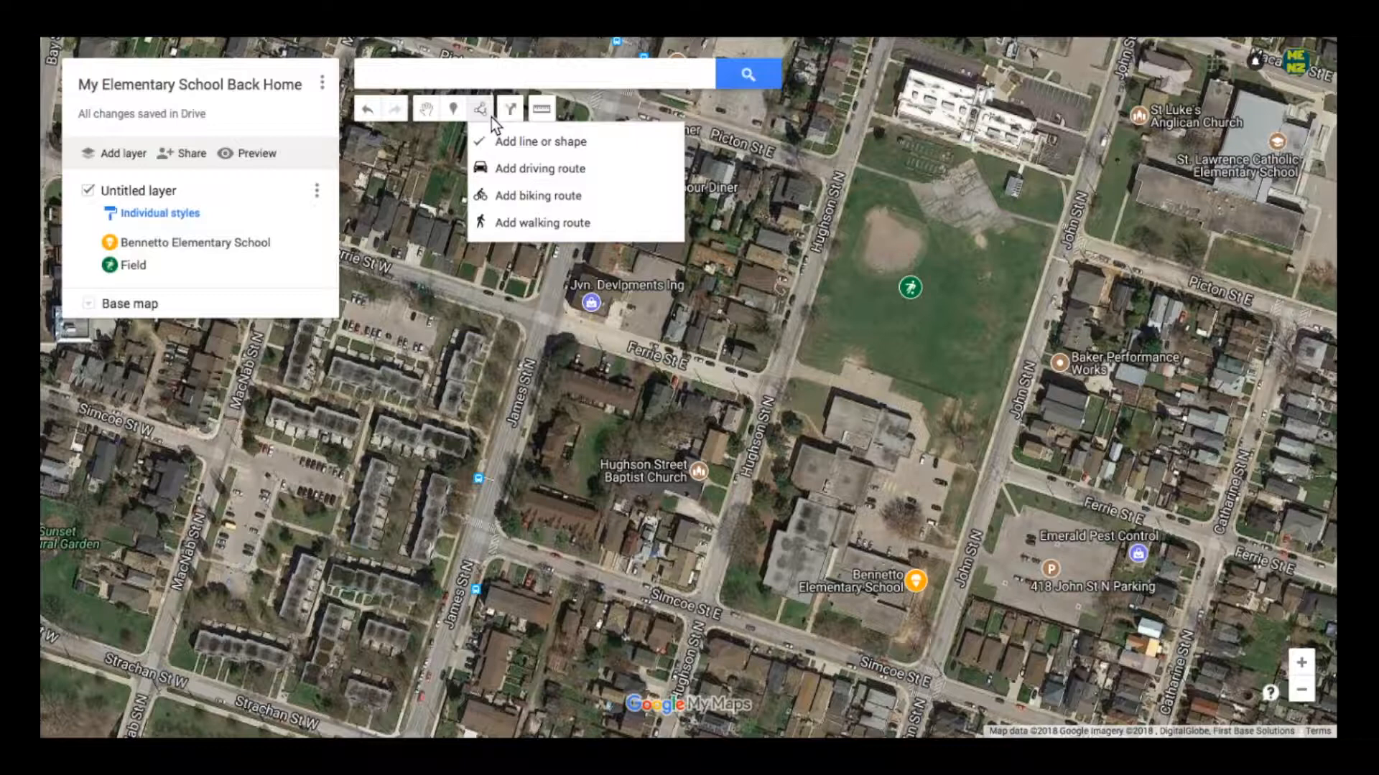
pyautogui.click(526, 138)
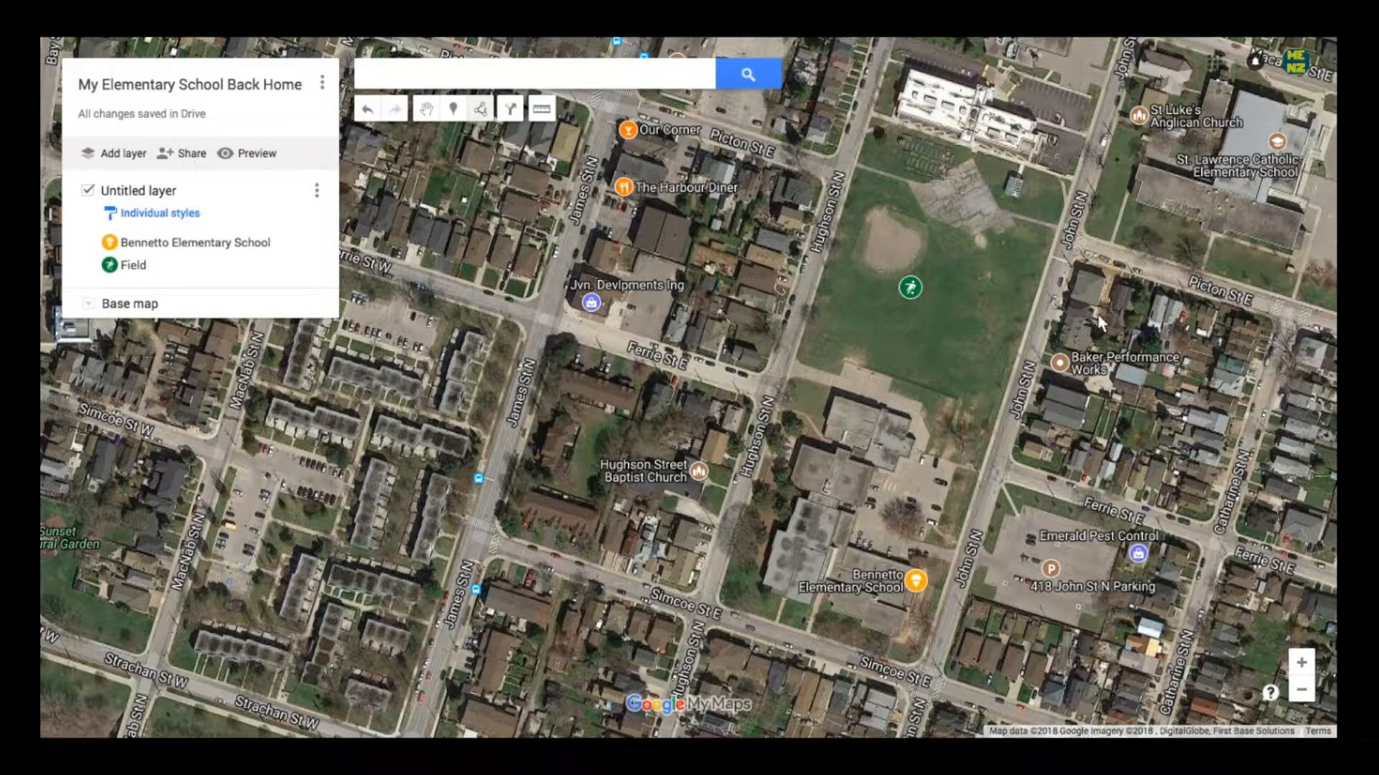
pyautogui.click(1058, 230)
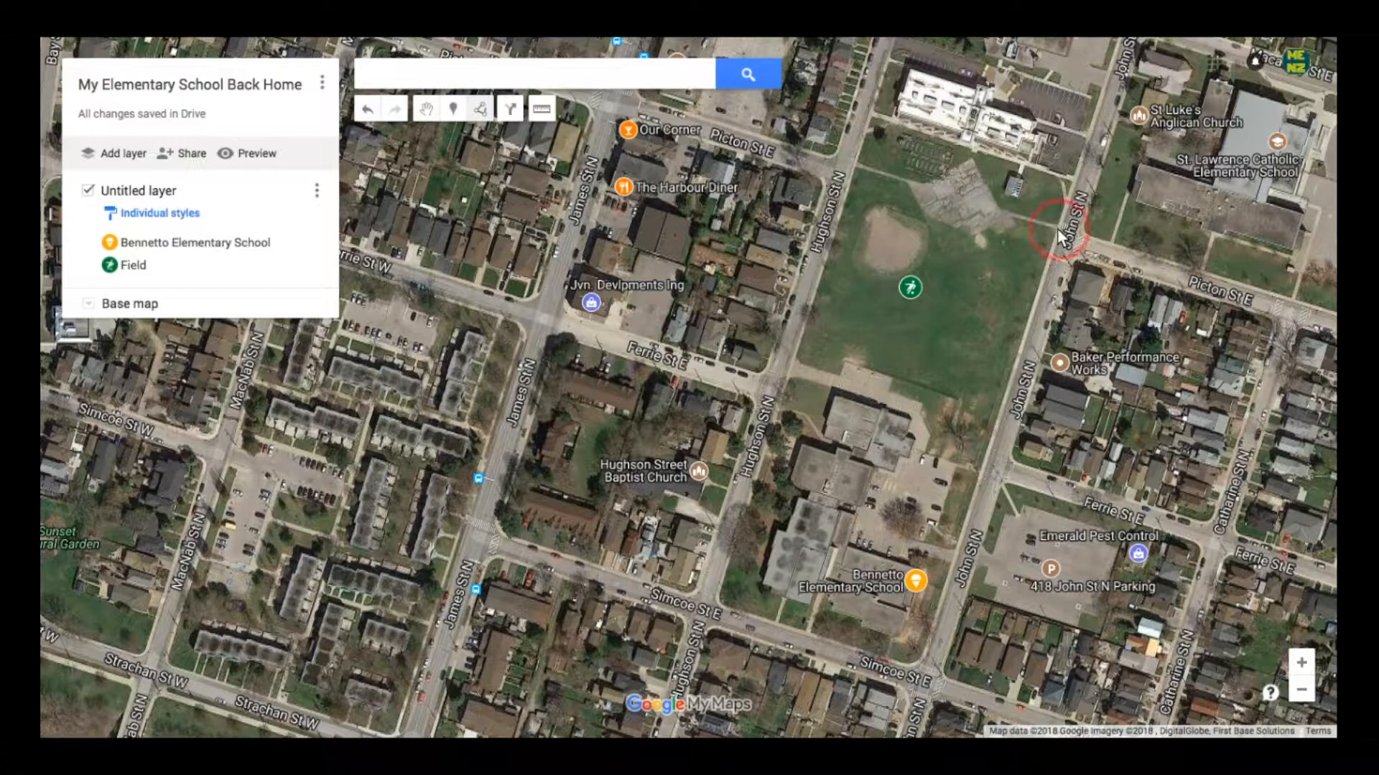
pyautogui.click(852, 162)
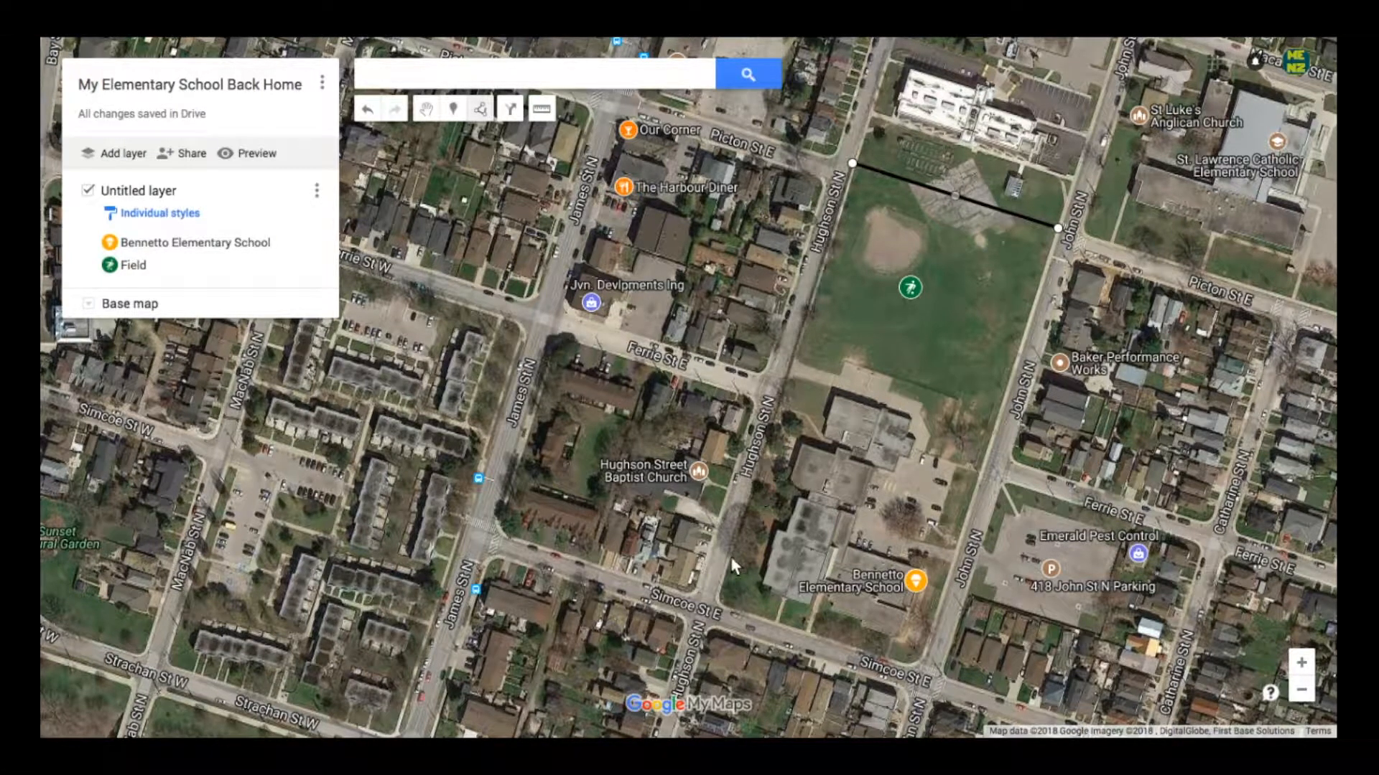
pyautogui.doubleClick(714, 601)
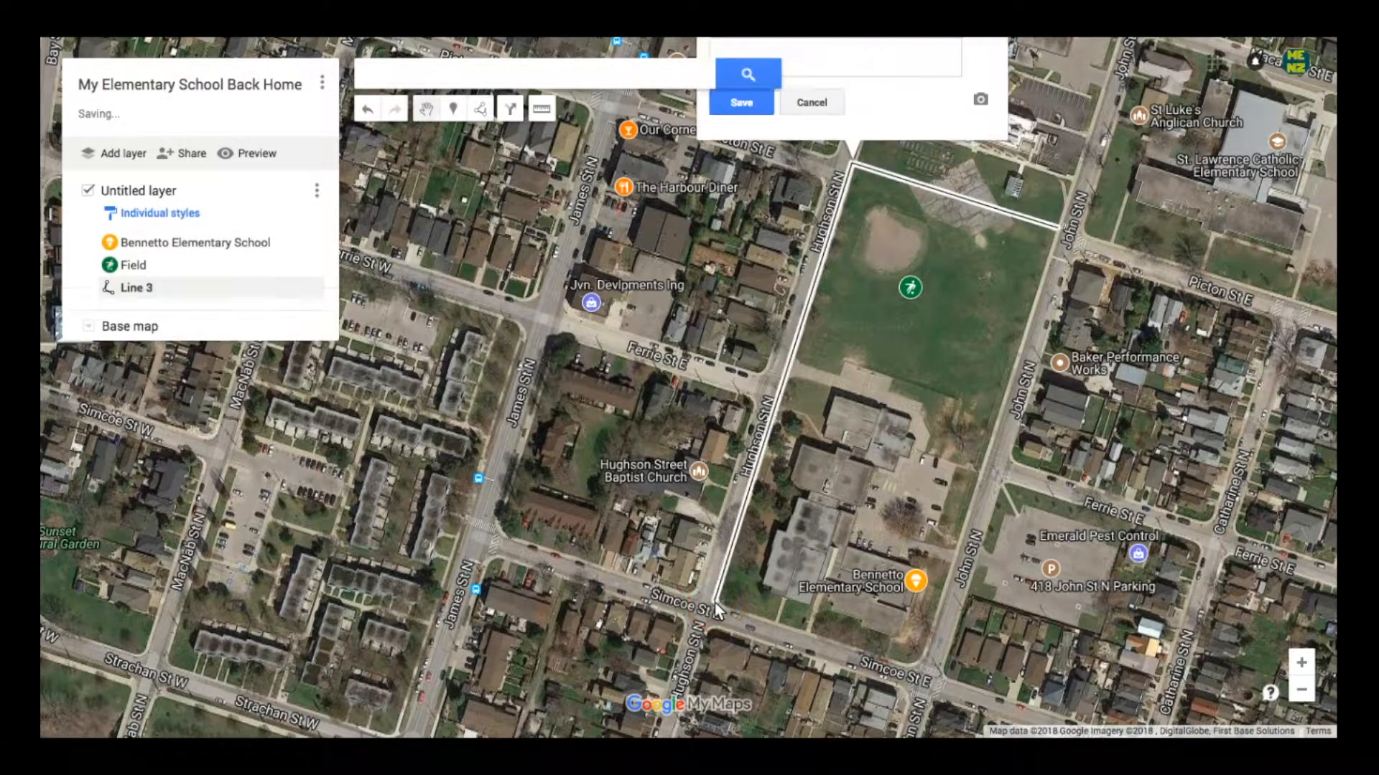
# Name the drawn line "Distance I Walk" and save it.
pyautogui.write('Distance I')
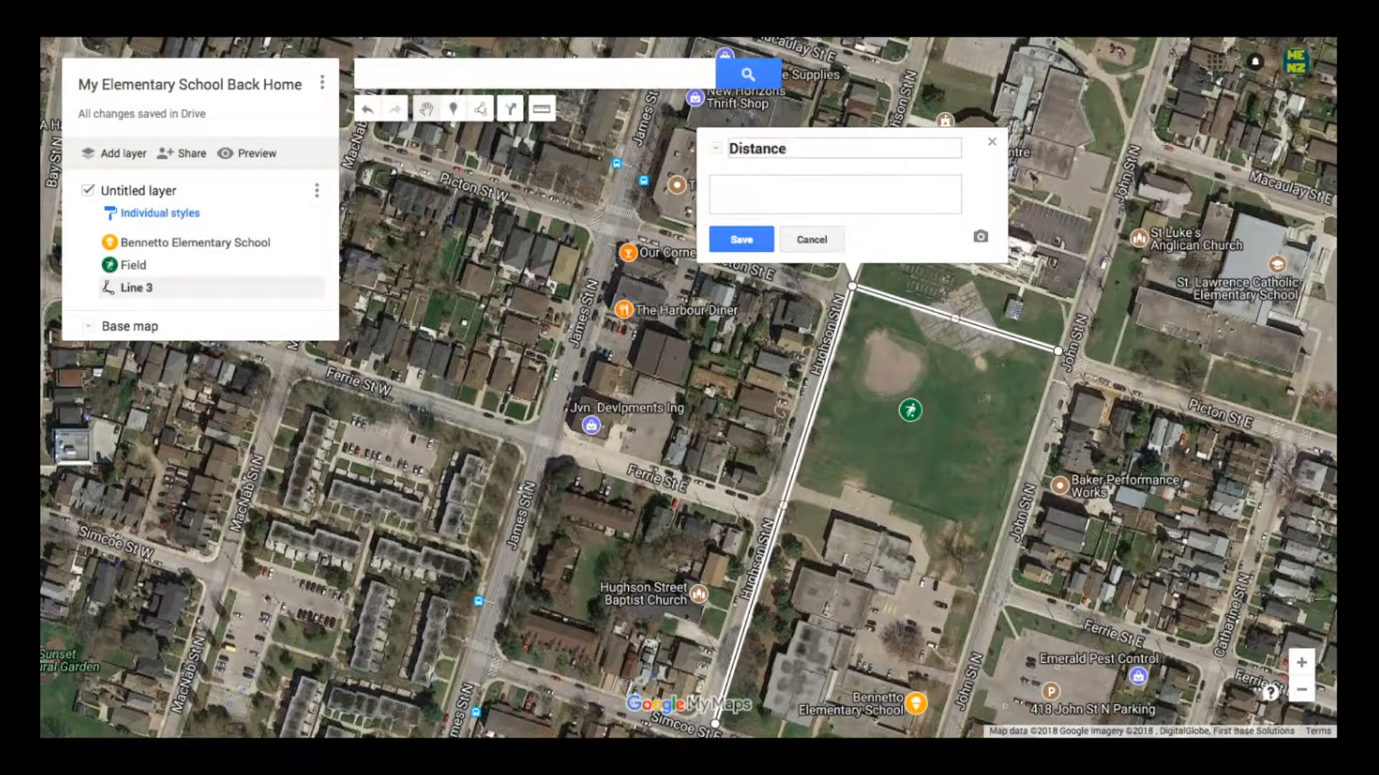
pyautogui.write(' wa')
pyautogui.press('BackSpace')
pyautogui.press('BackSpace')
pyautogui.write('Walk')
pyautogui.click(740, 239)
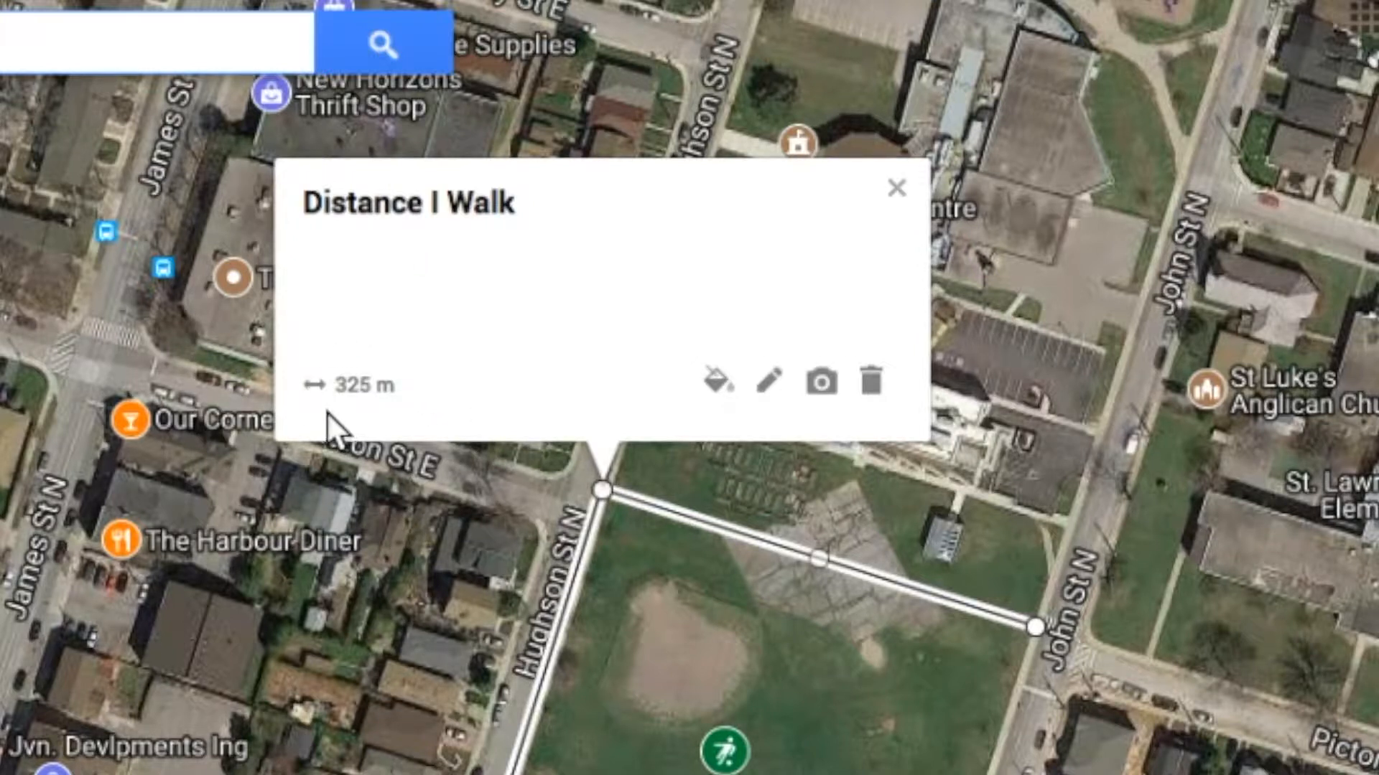
# Recolour the Distance I Walk line orange-red, increase its line width, and close its info card.
pyautogui.click(710, 385)
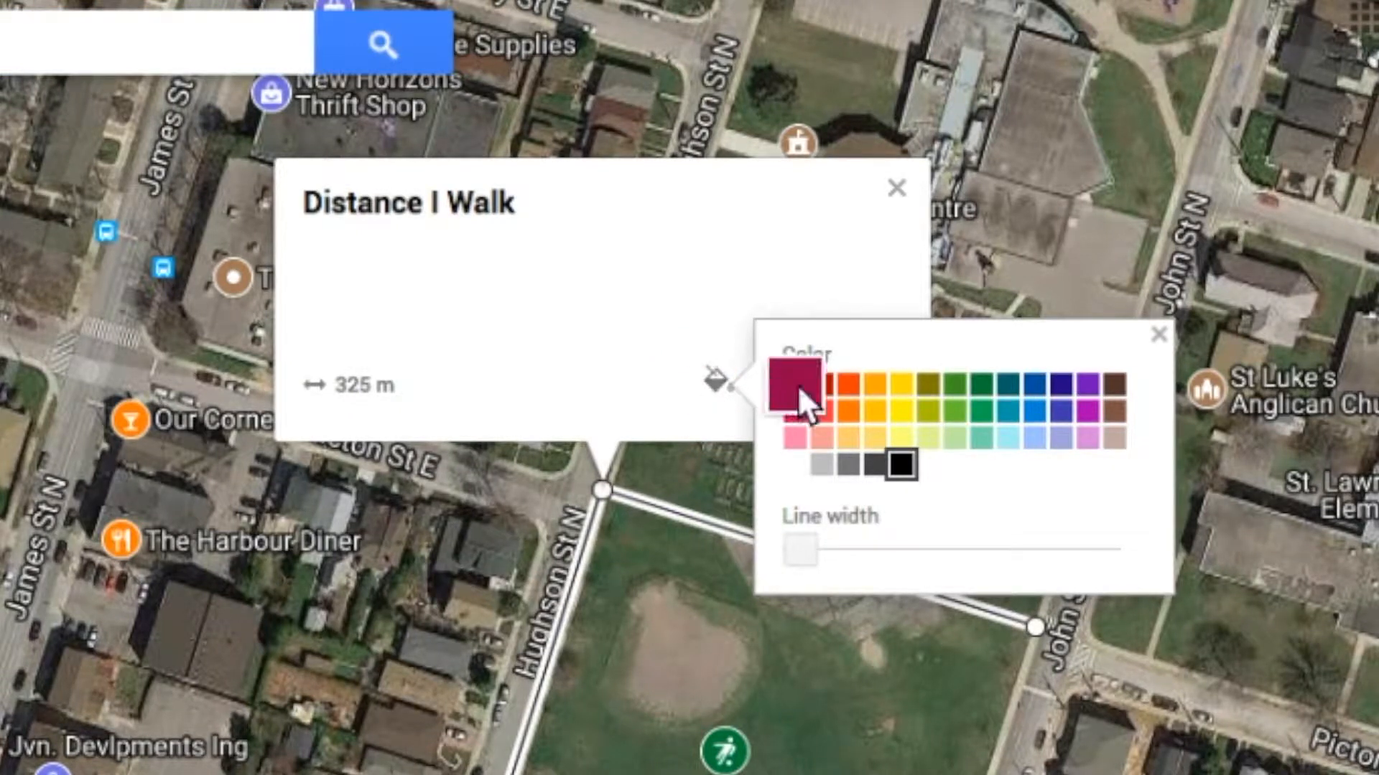
pyautogui.click(838, 381)
pyautogui.click(794, 537)
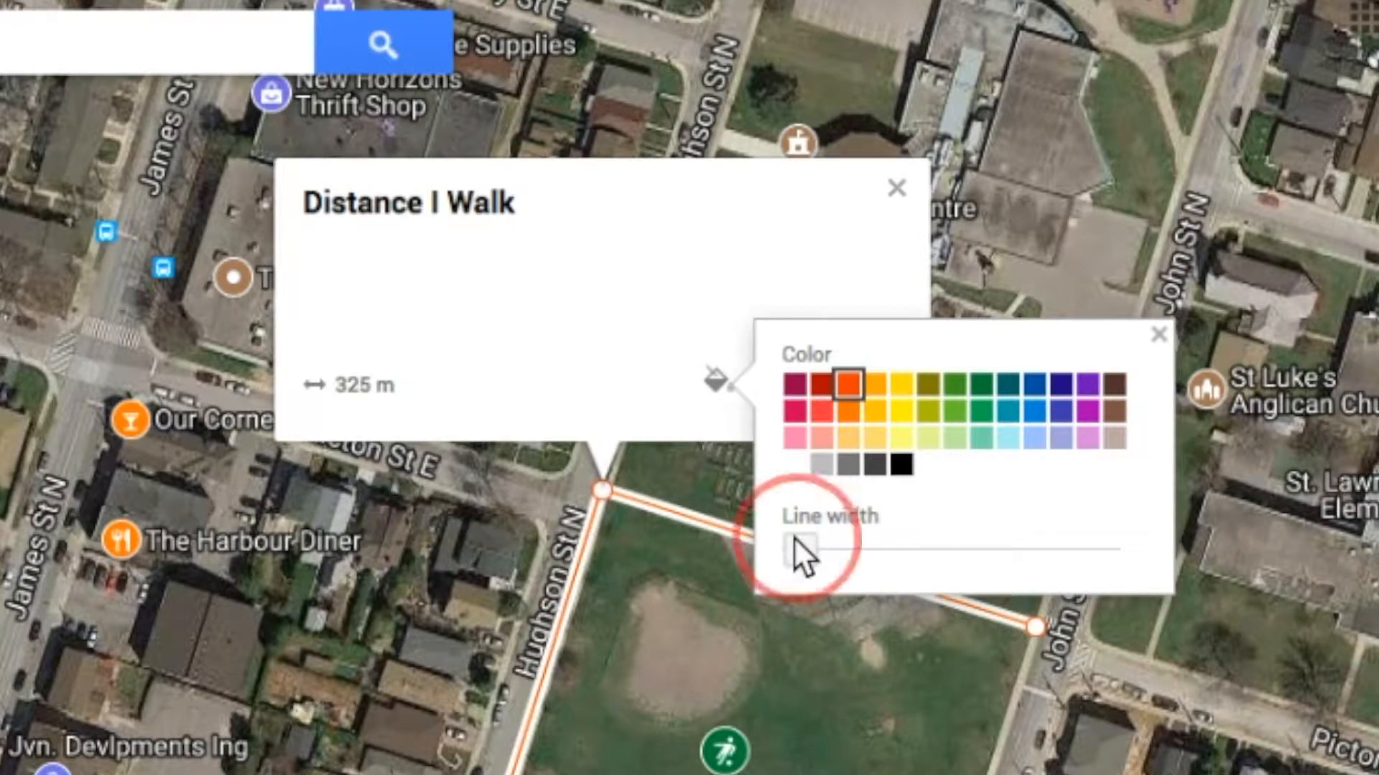
pyautogui.moveTo(856, 537); pyautogui.dragTo(877, 537)
pyautogui.click(1156, 335)
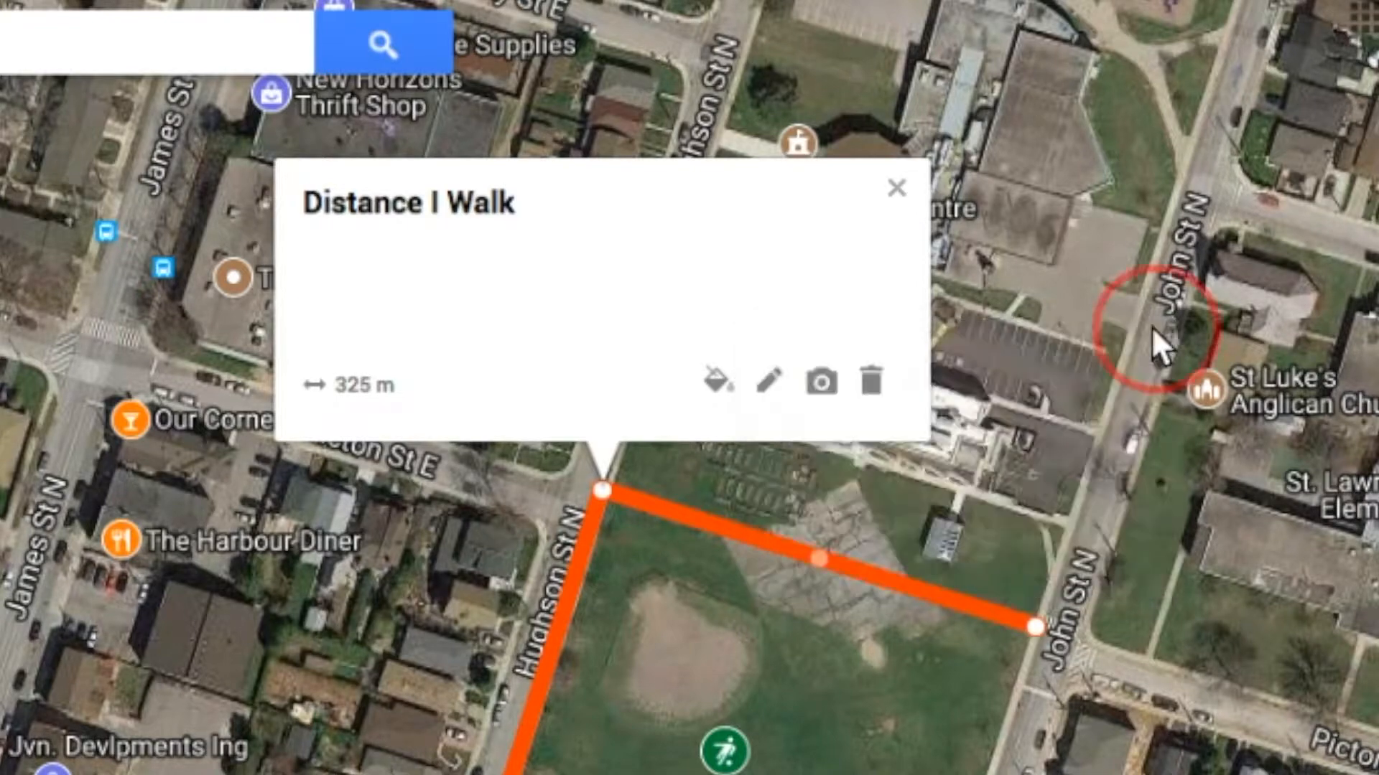
pyautogui.click(896, 188)
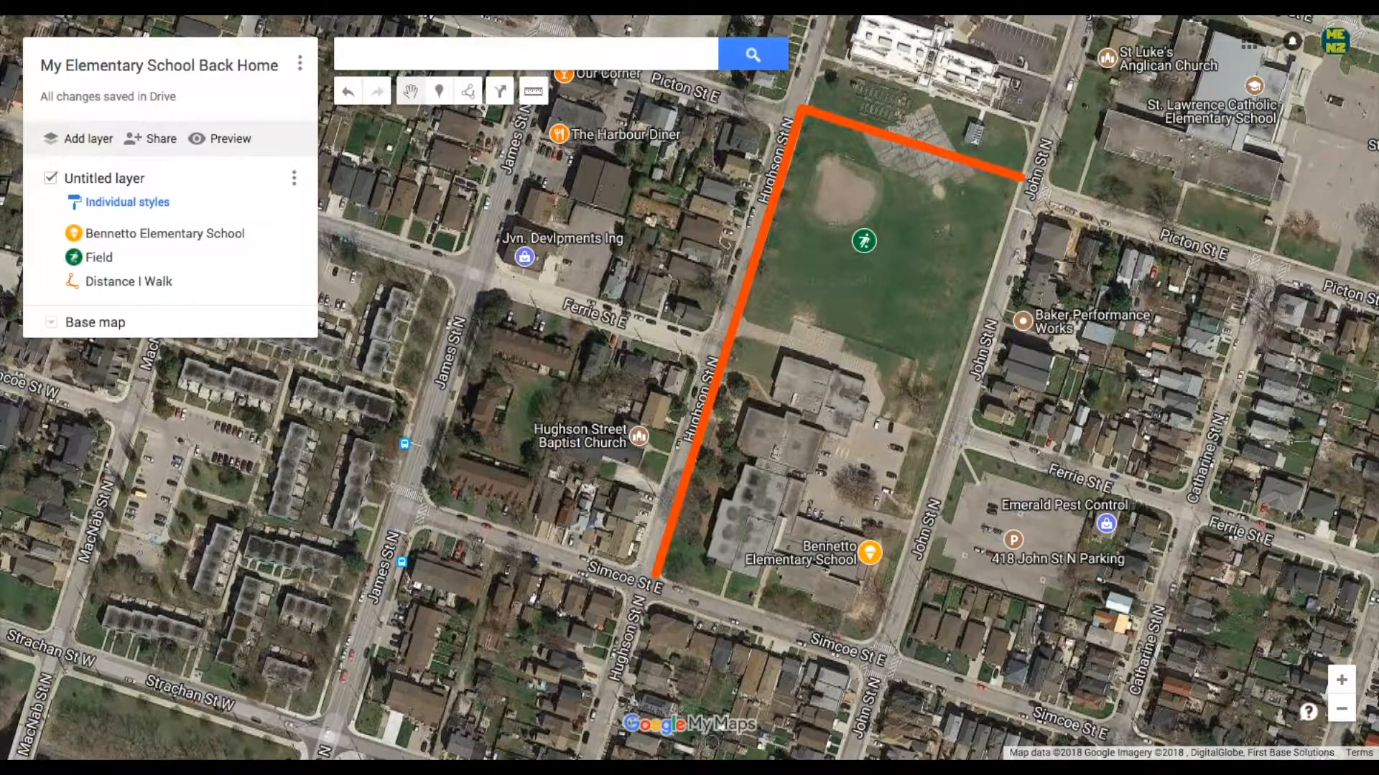
# Draw a closed shape tracing the outline of the Bennetto Elementary School building between Hughson St N and John St N.
pyautogui.click(464, 96)
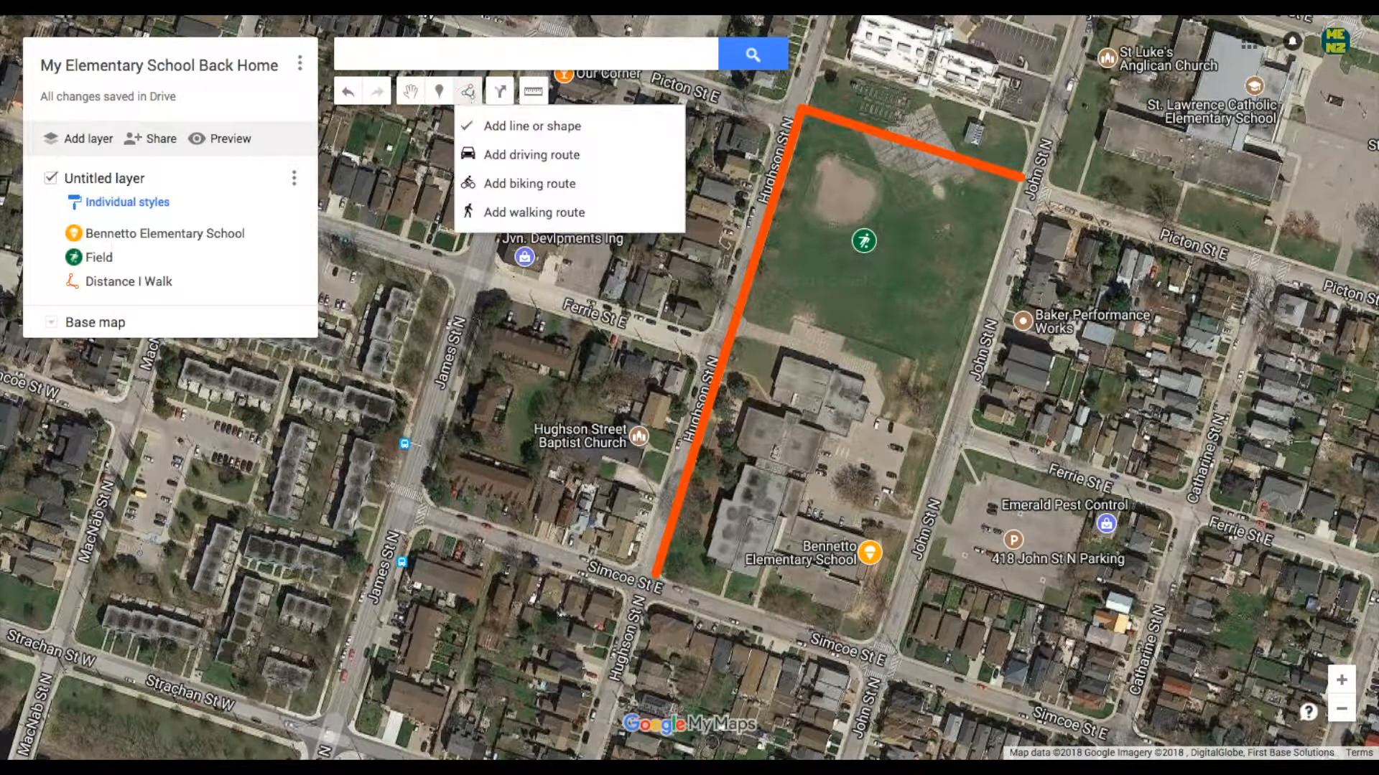
pyautogui.click(501, 124)
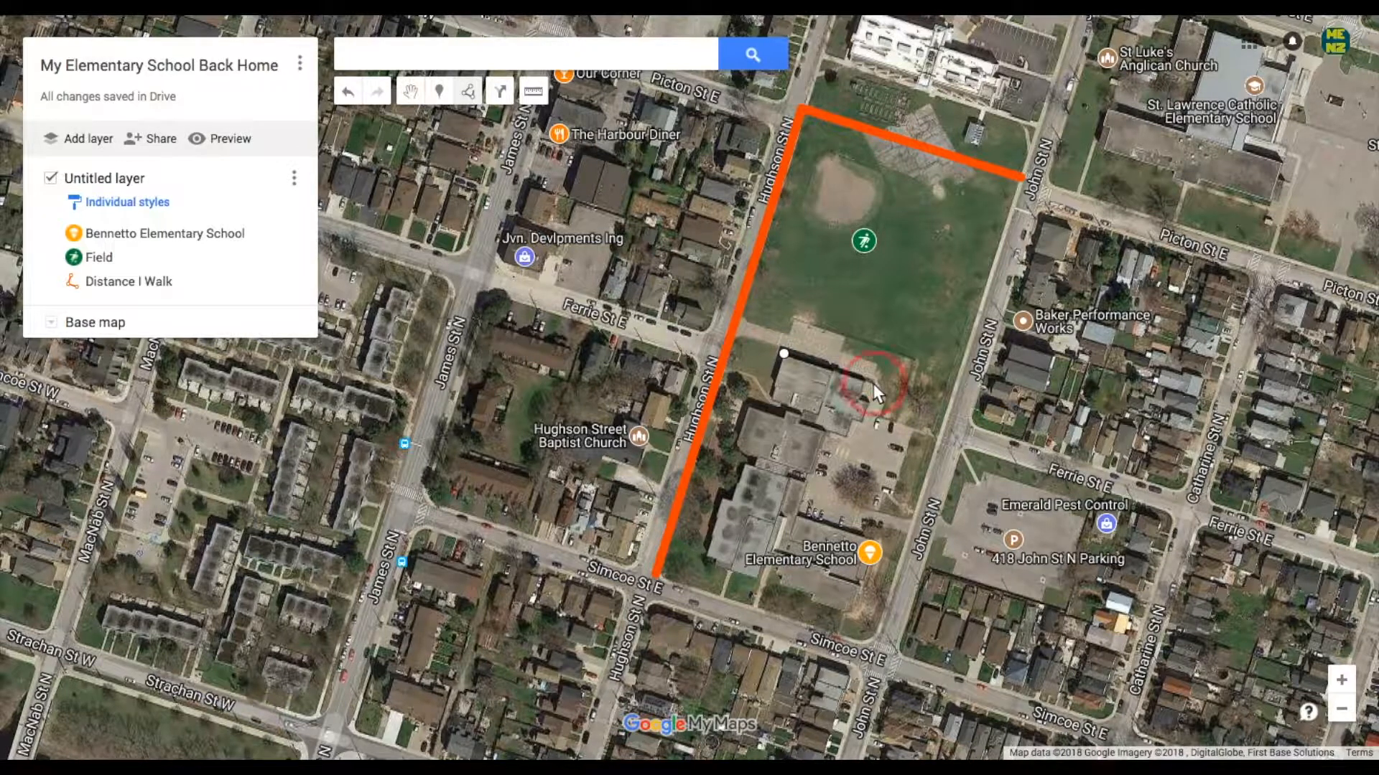
pyautogui.click(854, 438)
pyautogui.click(824, 433)
pyautogui.click(804, 506)
pyautogui.click(877, 539)
pyautogui.click(855, 612)
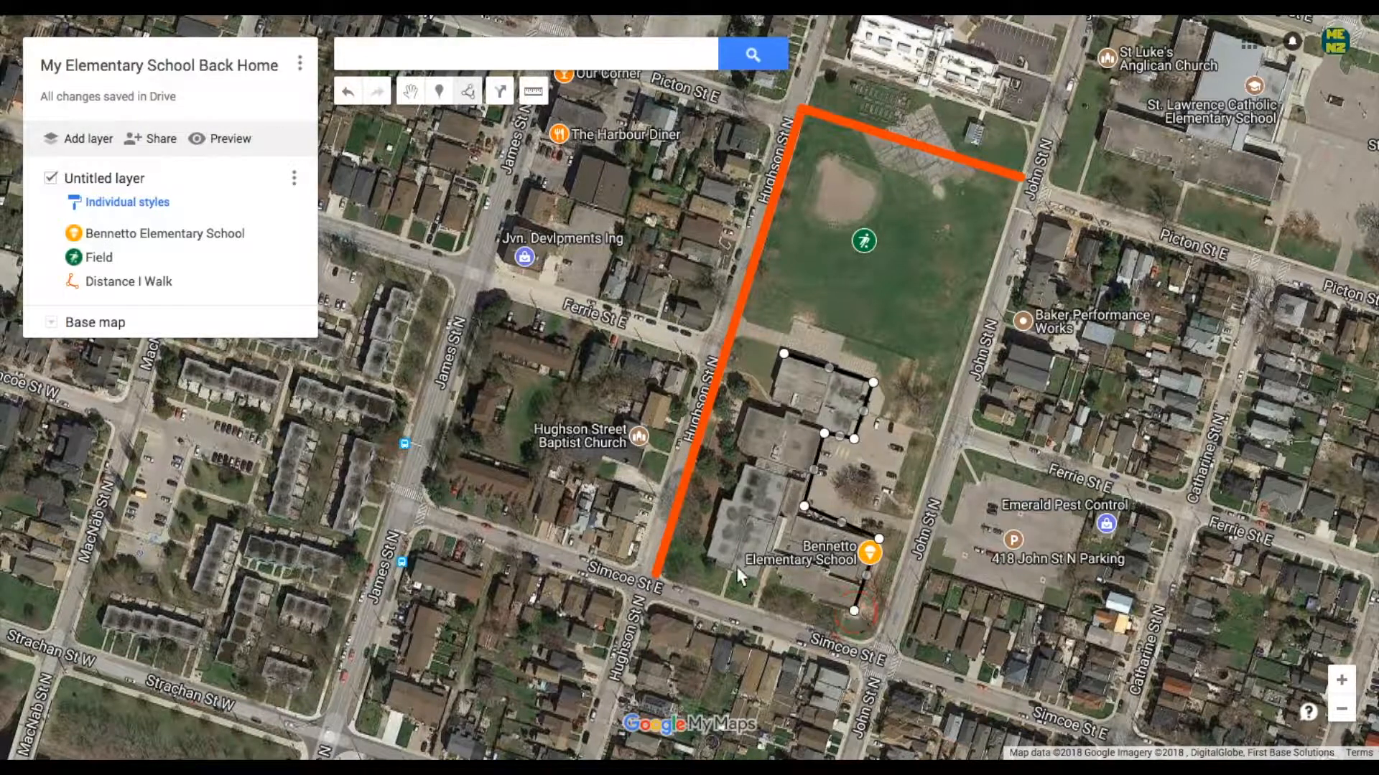
pyautogui.click(707, 554)
pyautogui.click(745, 404)
pyautogui.click(766, 407)
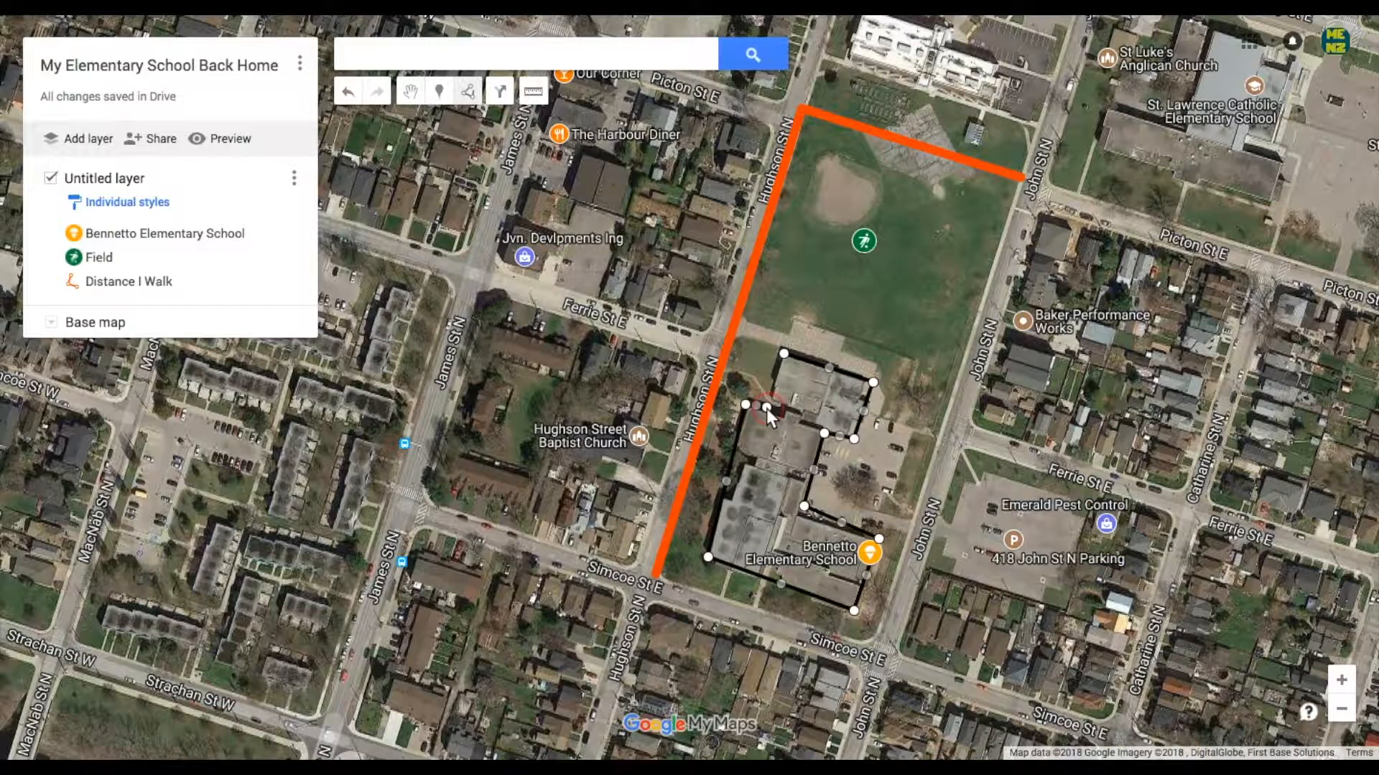
pyautogui.click(783, 353)
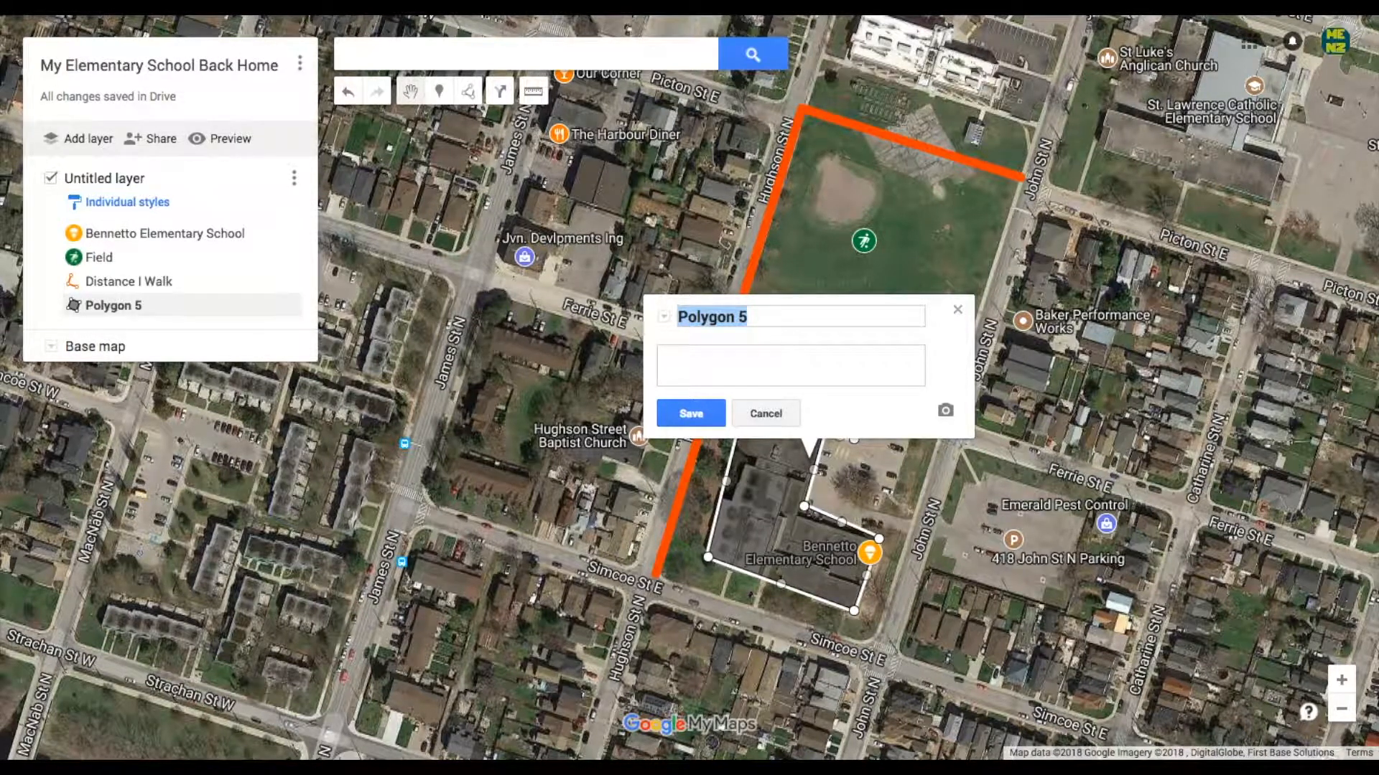
# Name the school building polygon "School Shape" and save it.
pyautogui.write('Schoo S')
pyautogui.press('BackSpace')
pyautogui.press('BackSpace')
pyautogui.write('l Shape')
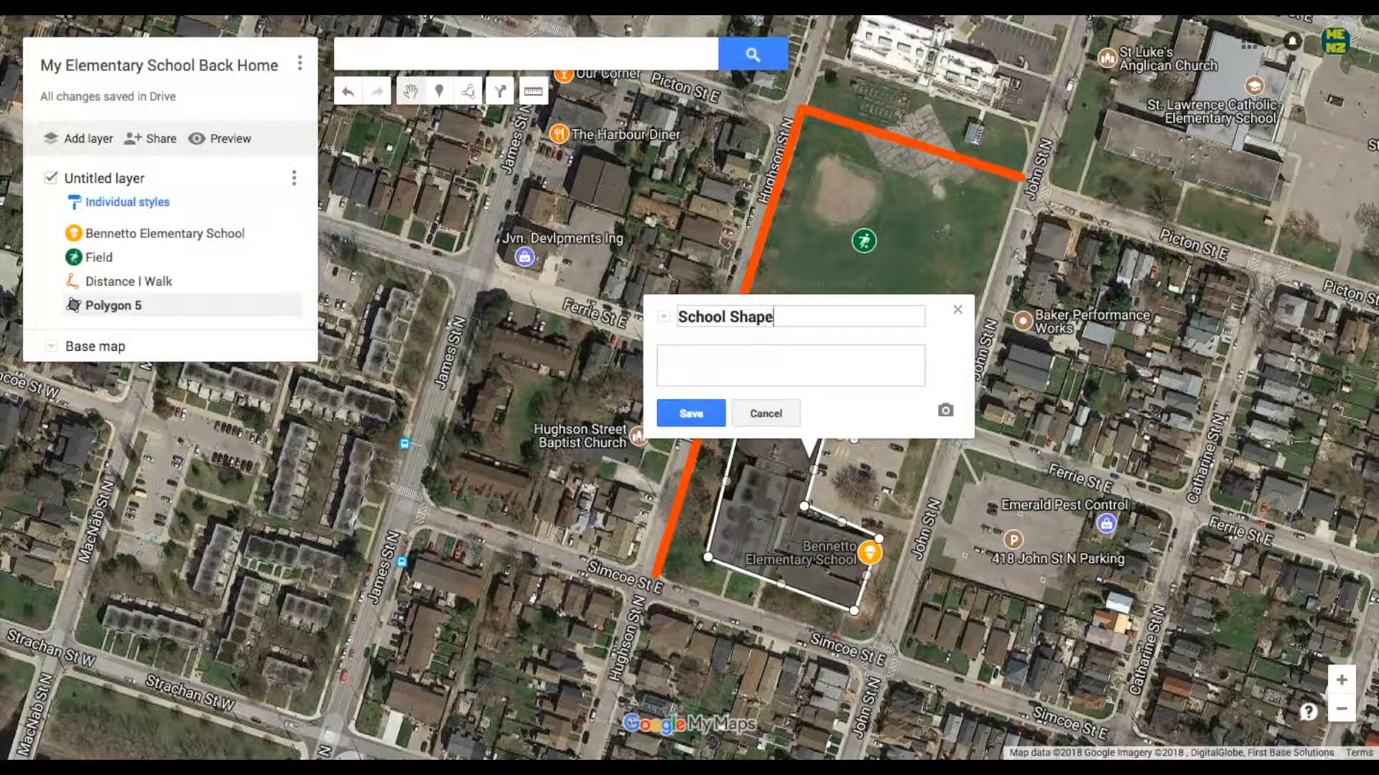
pyautogui.click(683, 416)
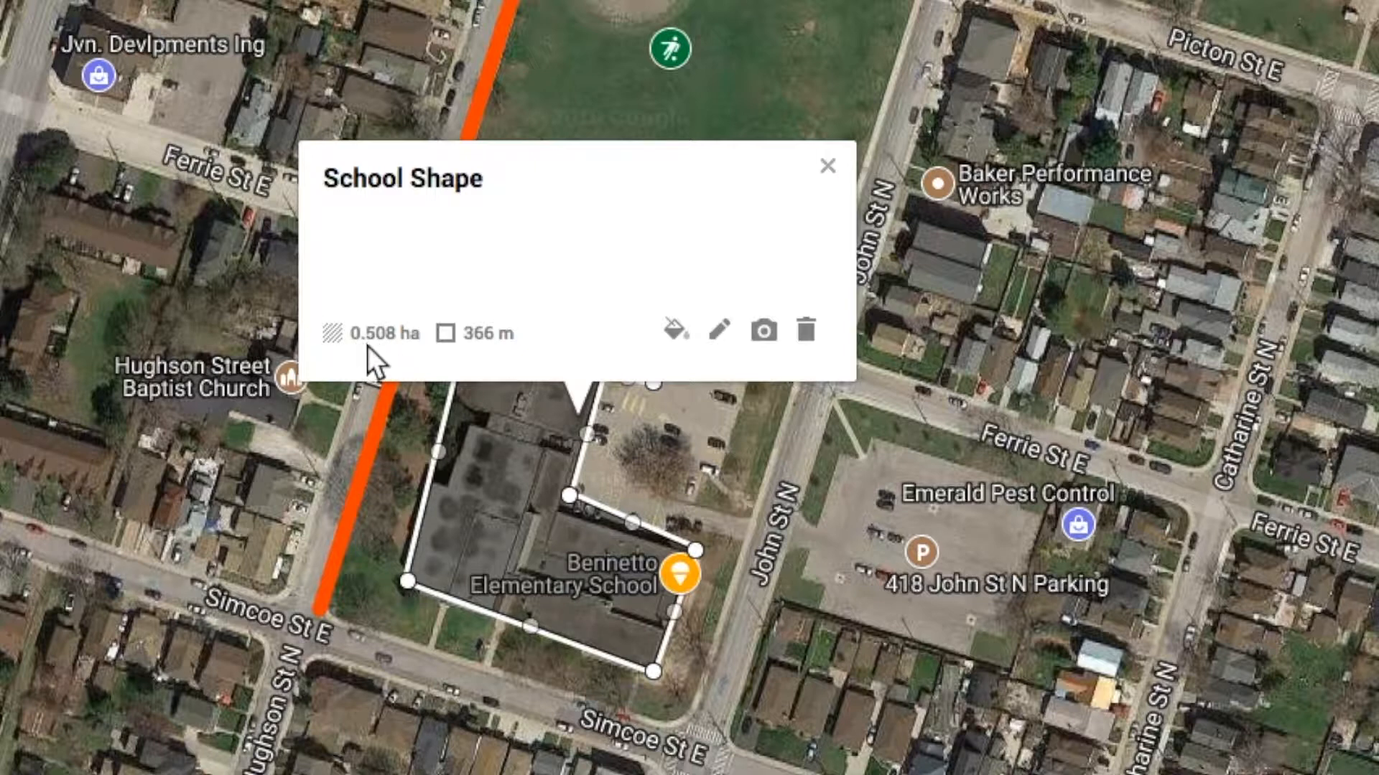
# Style School Shape dark blue with a thicker border and polygon transparency at about the middle of its range, and close its info card.
pyautogui.click(674, 330)
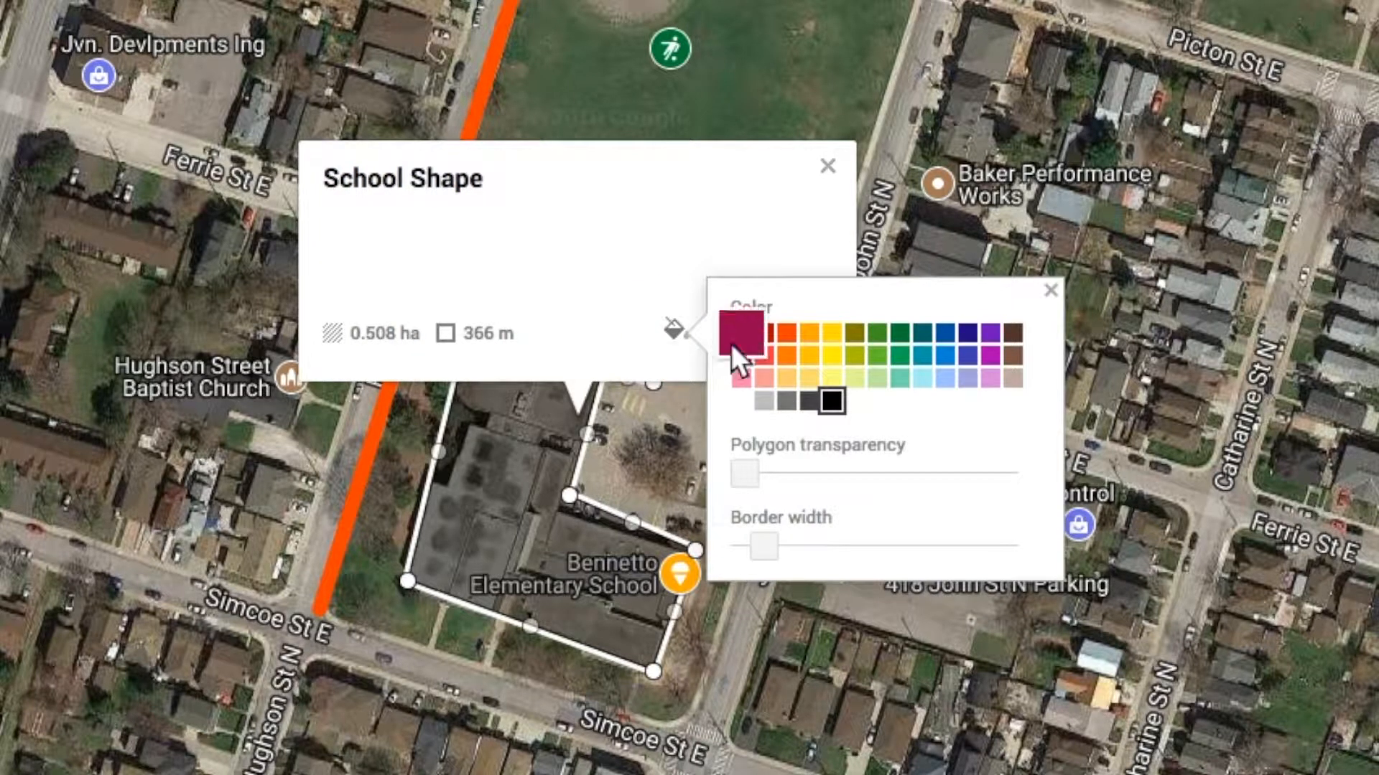
pyautogui.click(985, 328)
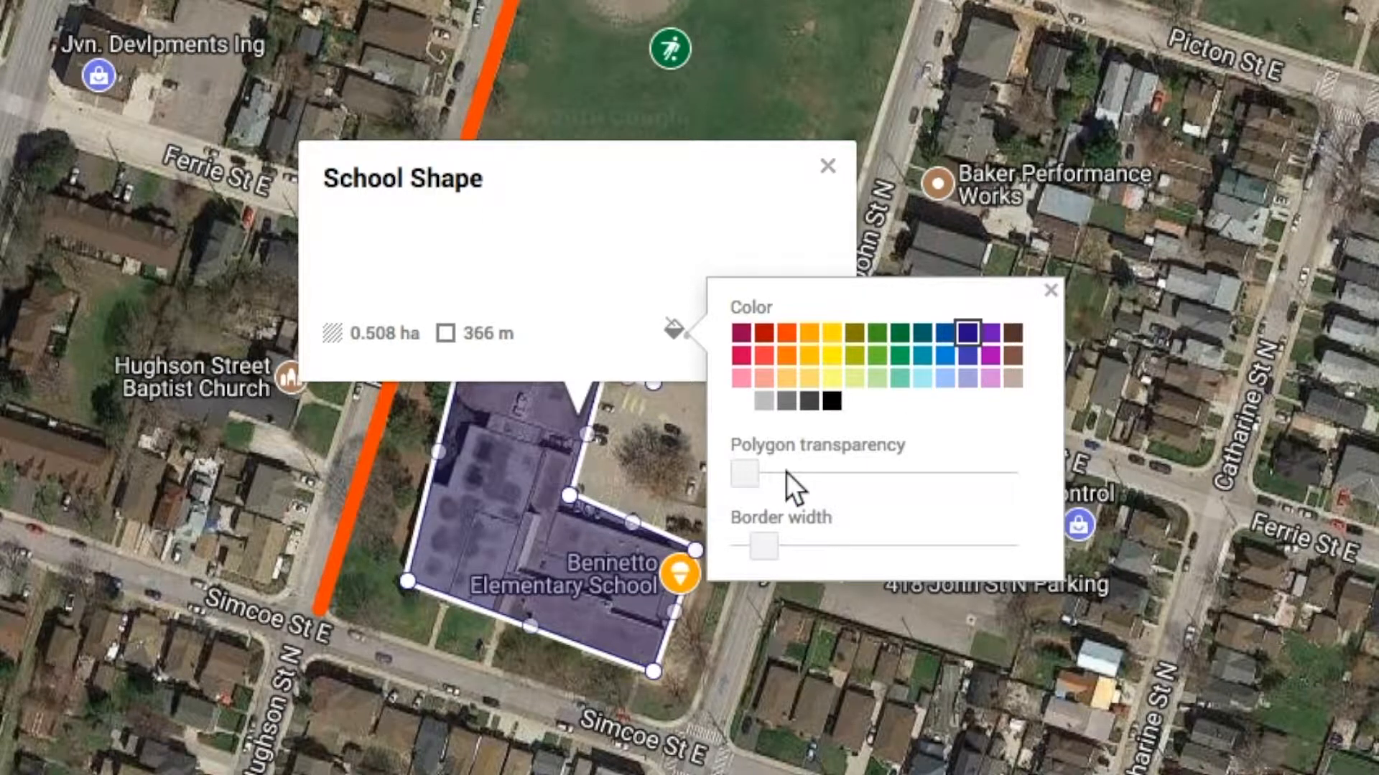
pyautogui.click(759, 536)
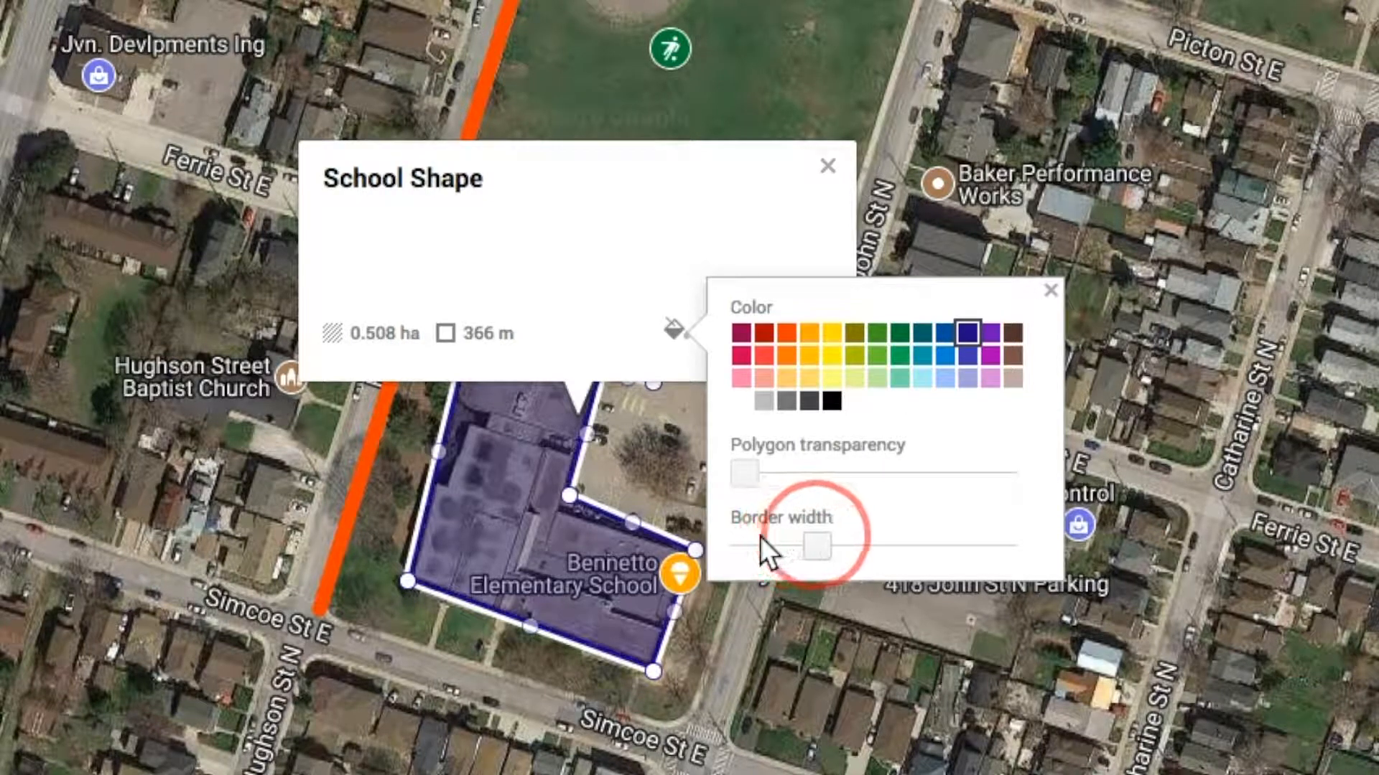
pyautogui.click(746, 475)
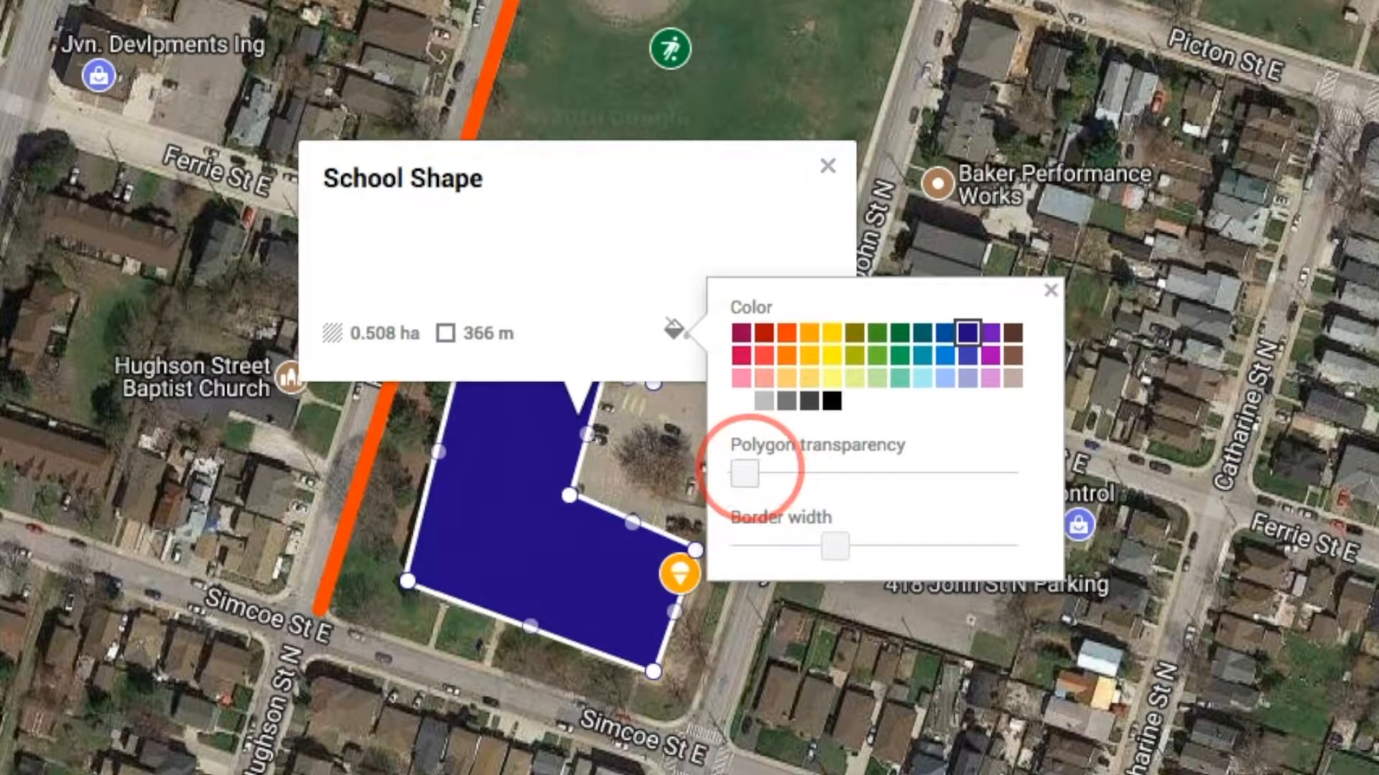
pyautogui.moveTo(762, 463); pyautogui.dragTo(878, 452)
pyautogui.moveTo(738, 468); pyautogui.dragTo(883, 475)
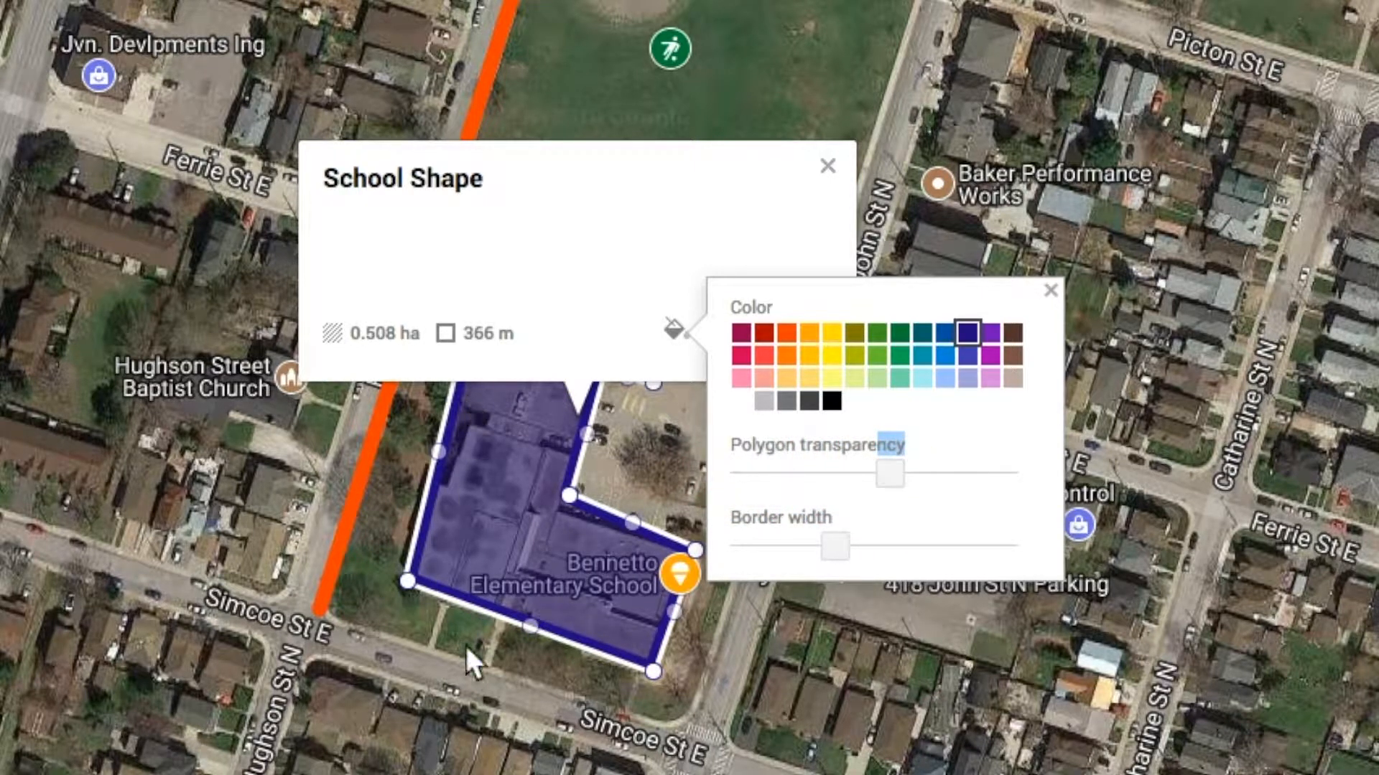
pyautogui.click(1050, 290)
pyautogui.click(827, 166)
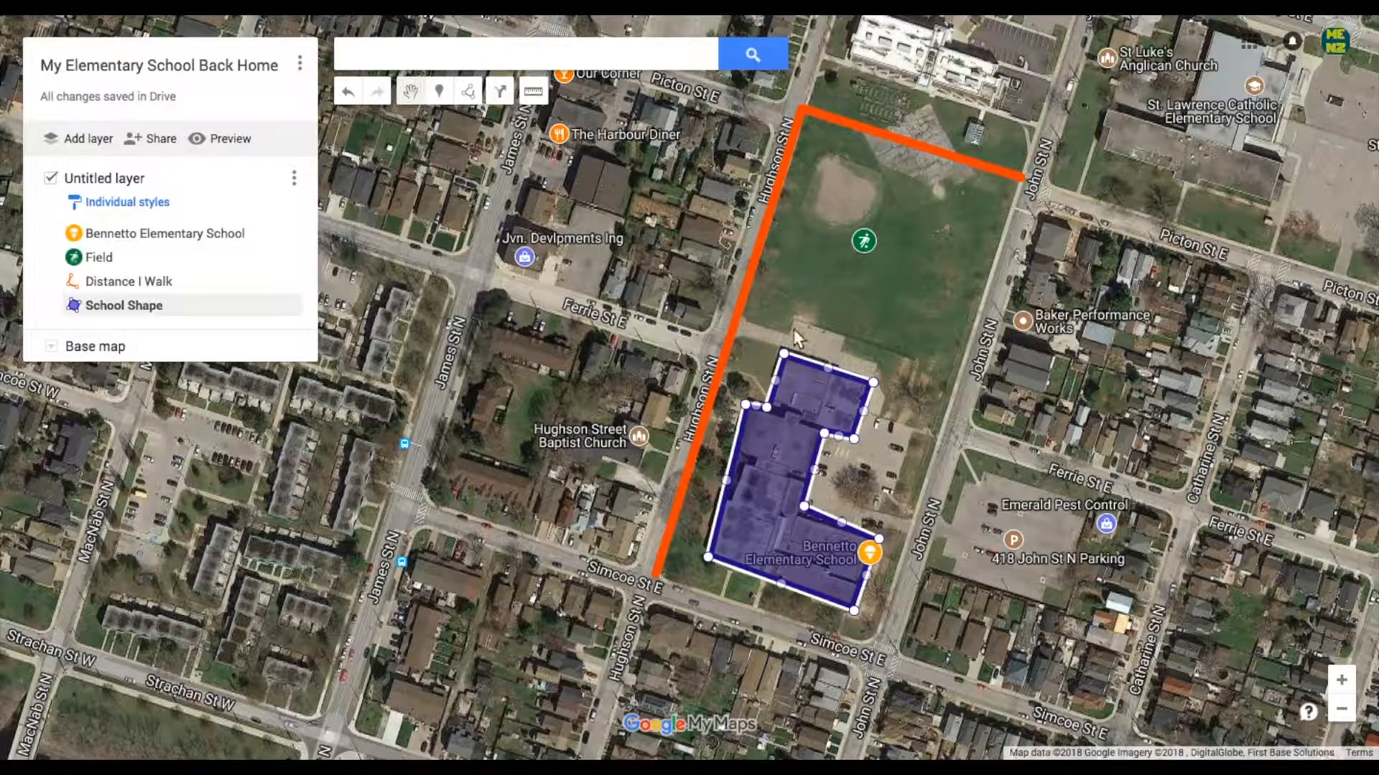
# Add an image to the Field marker by searching Google Images for "Playing Field" and selecting the second result.
pyautogui.click(865, 243)
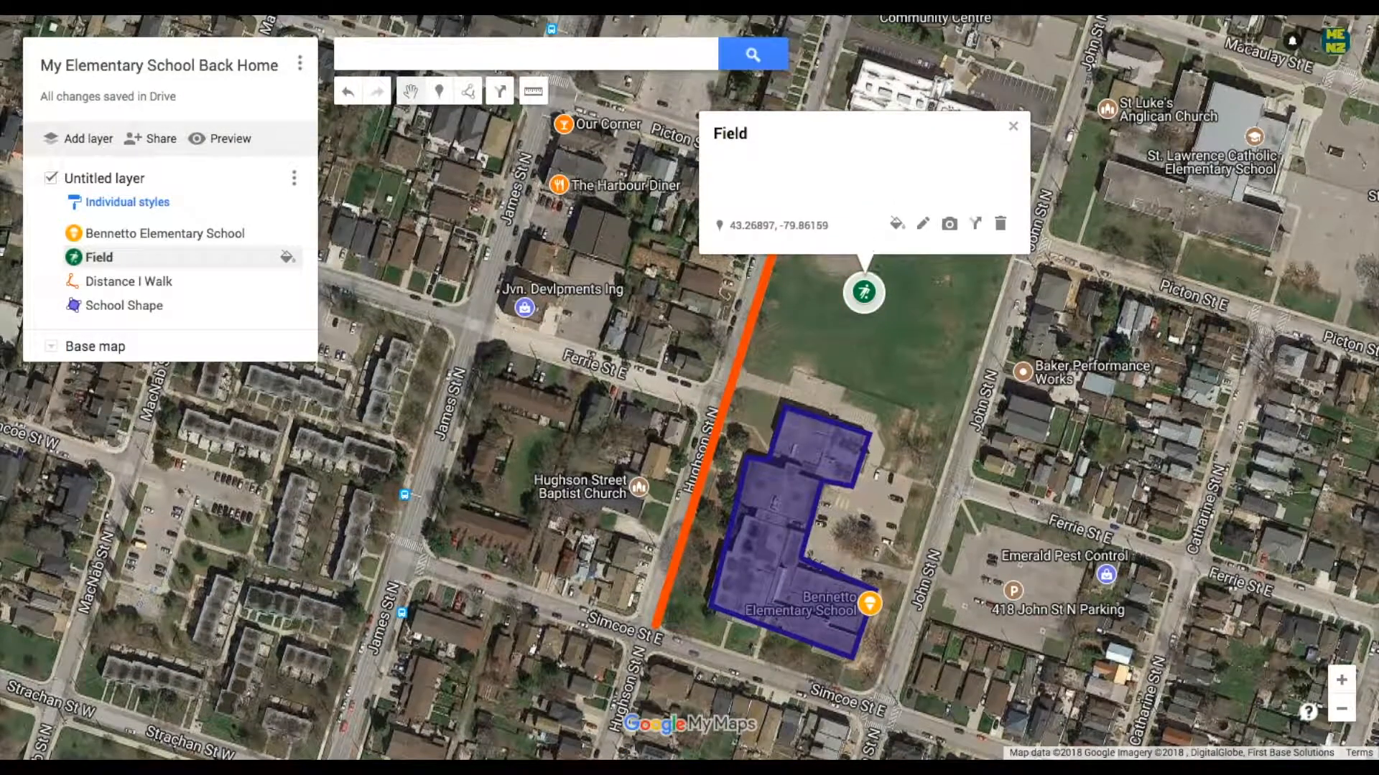
pyautogui.click(949, 224)
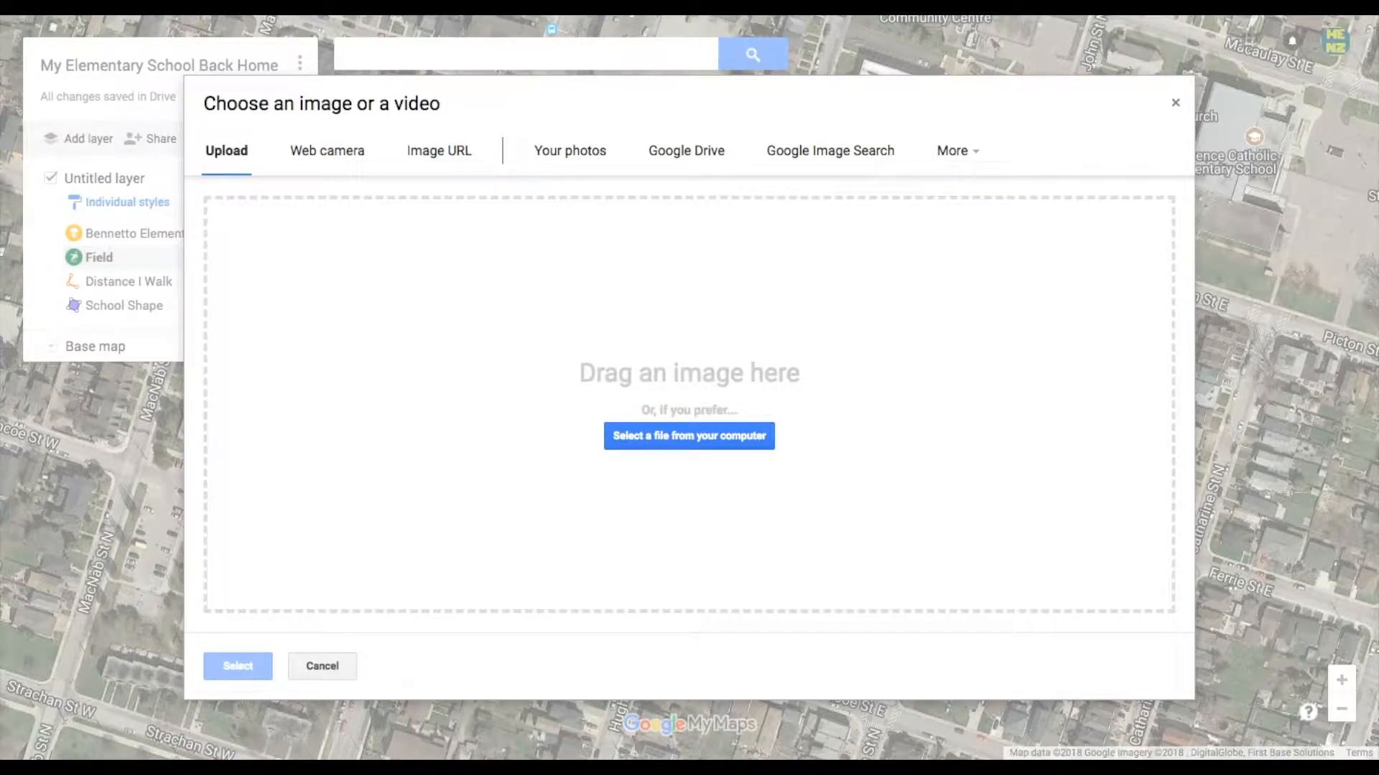
pyautogui.click(888, 148)
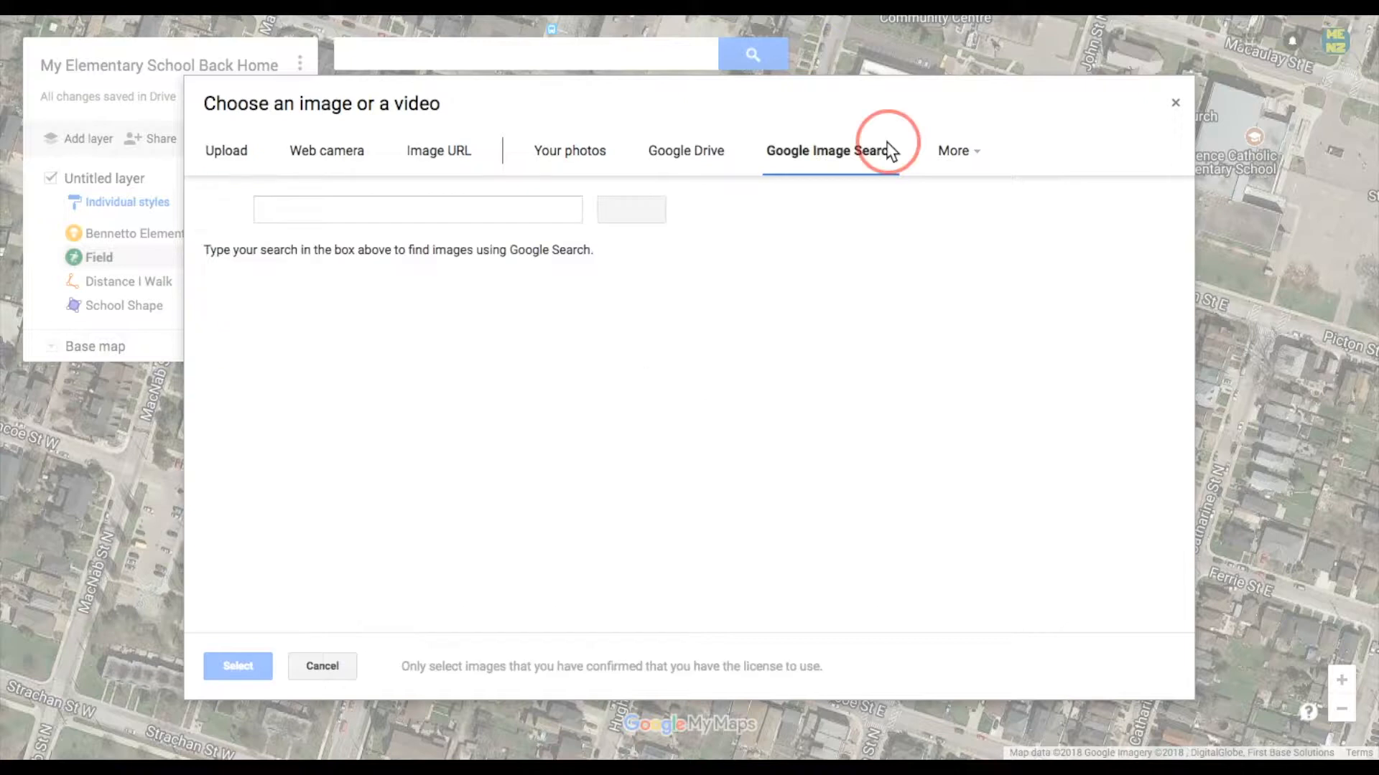
pyautogui.click(493, 210)
pyautogui.write('Playing Field')
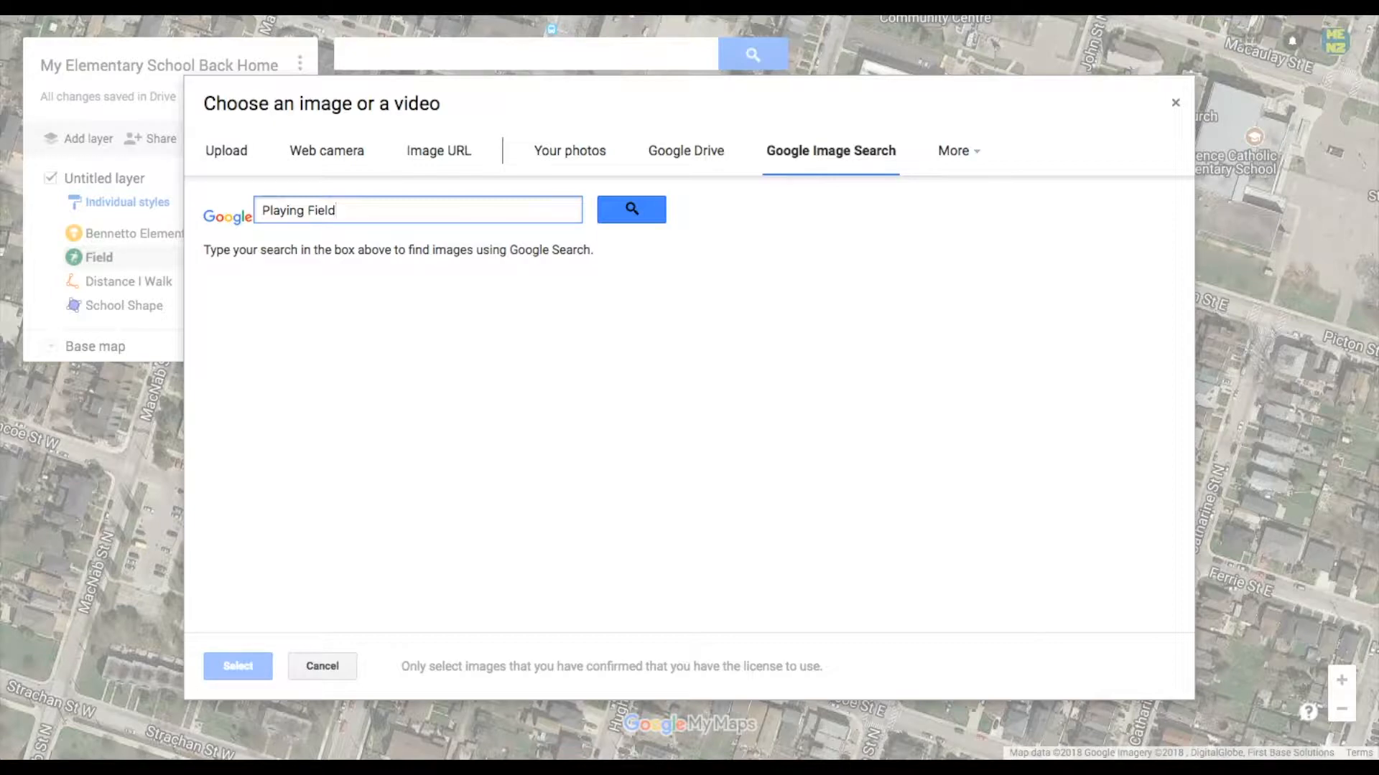
pyautogui.click(644, 210)
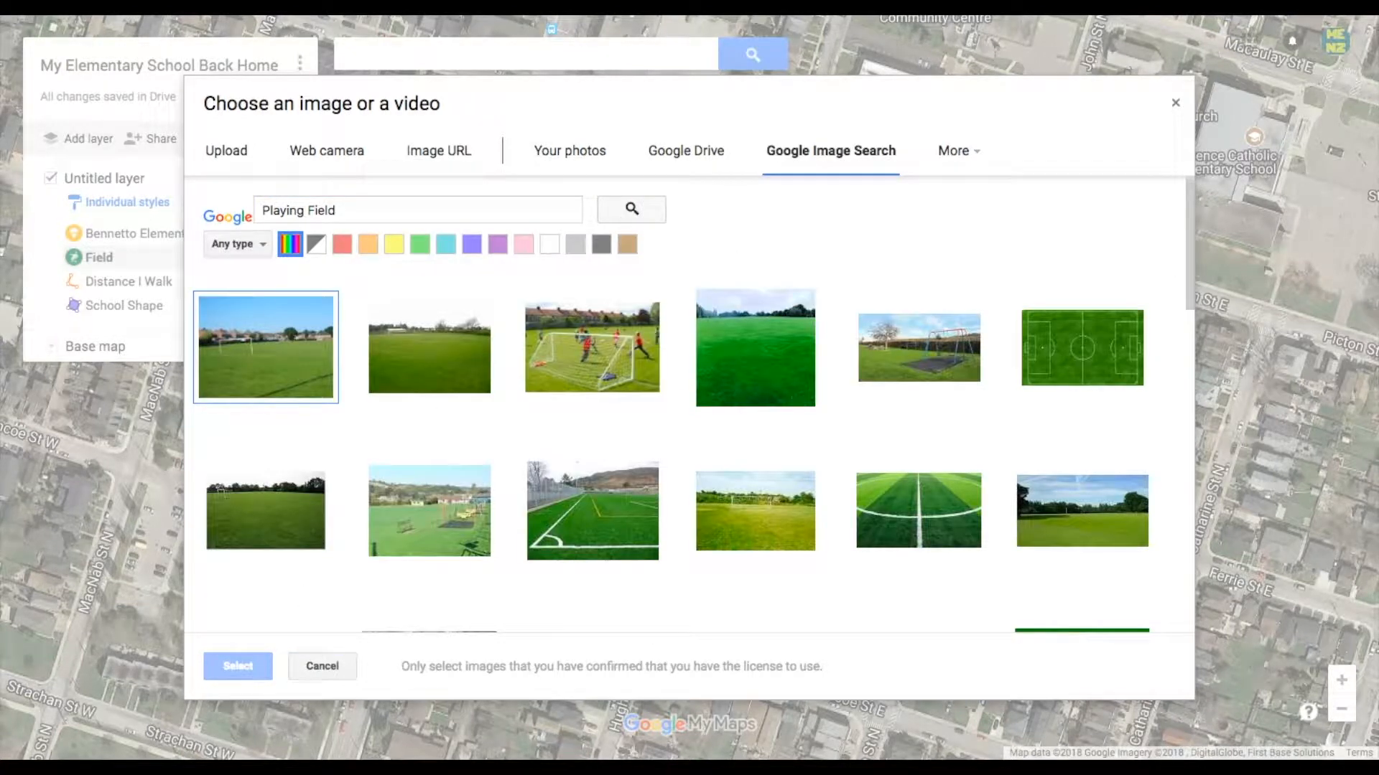
pyautogui.click(409, 333)
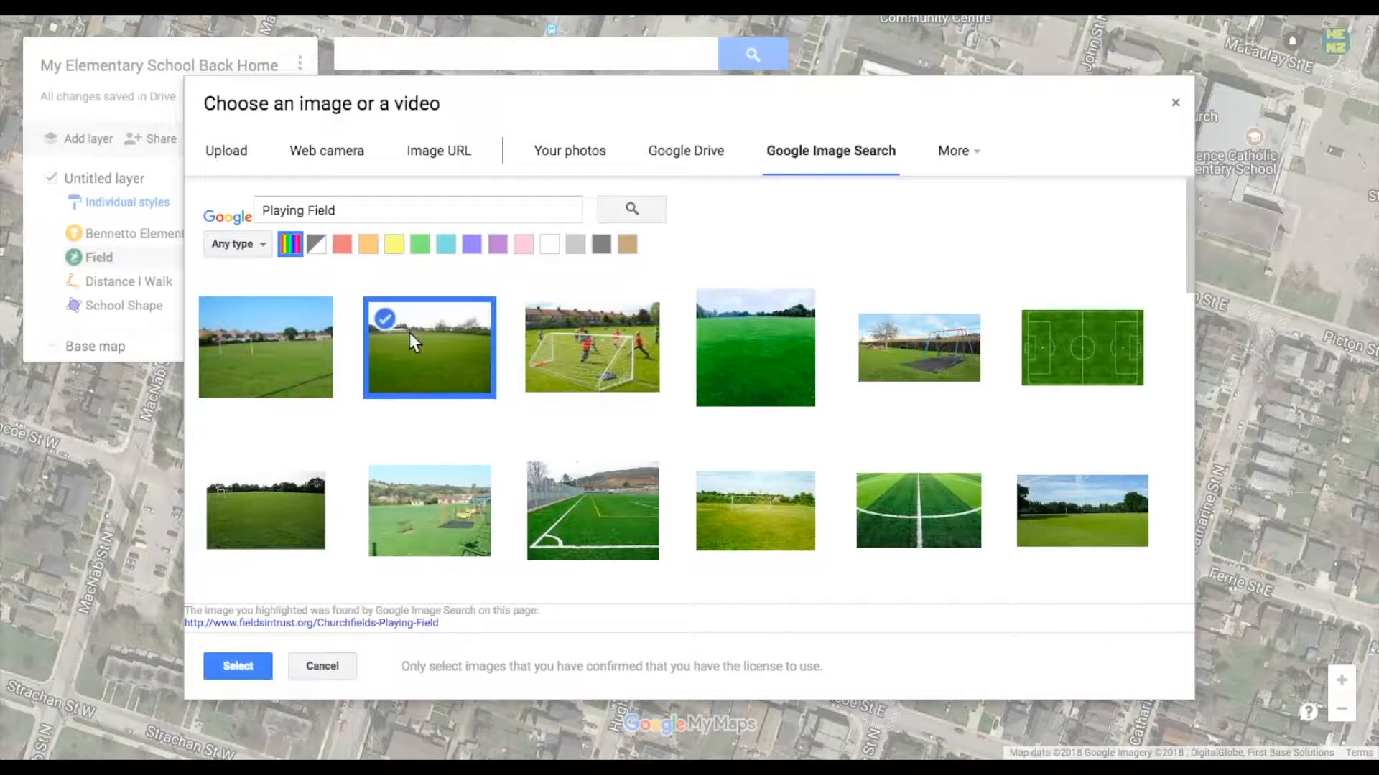
pyautogui.click(241, 665)
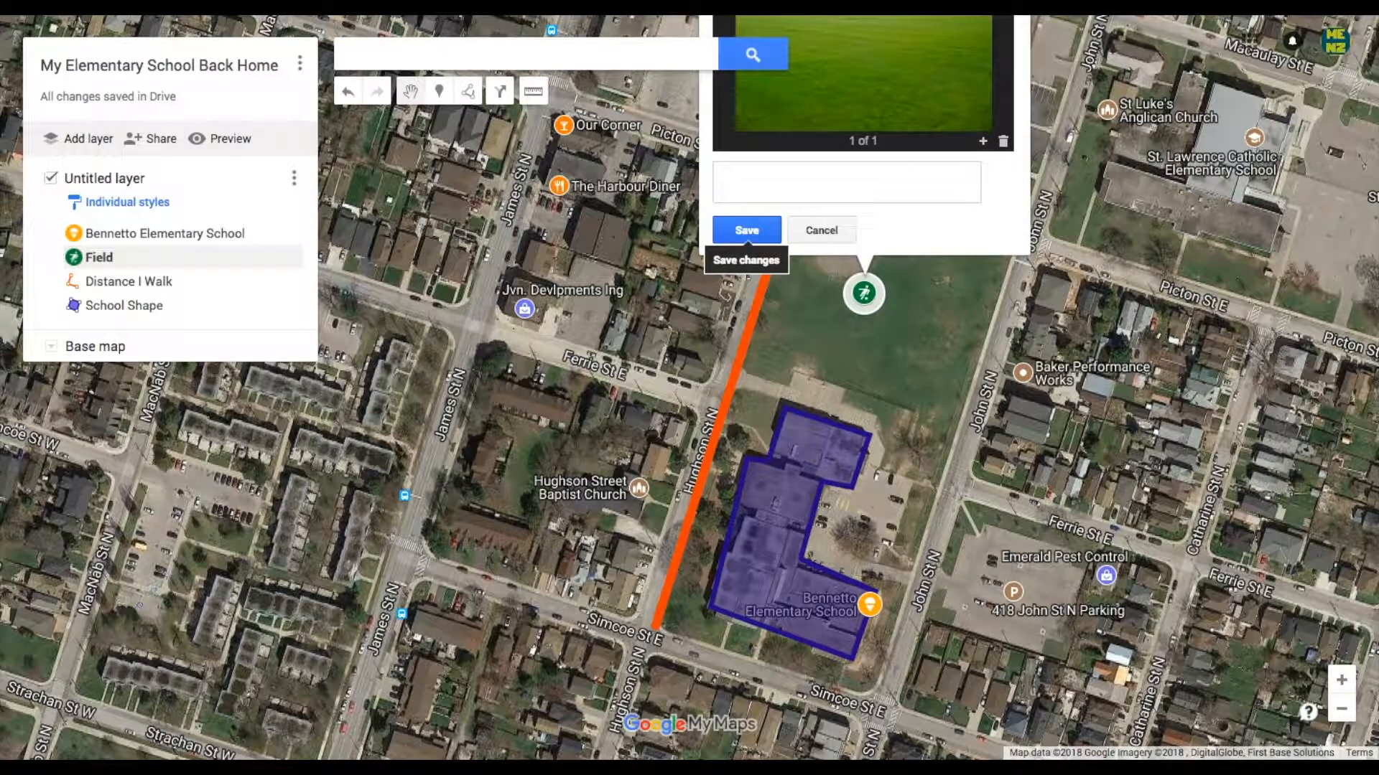
# Save the Field marker's new photo, close its info card, and reopen the card to check the photo.
pyautogui.scroll(3, 817, 446)
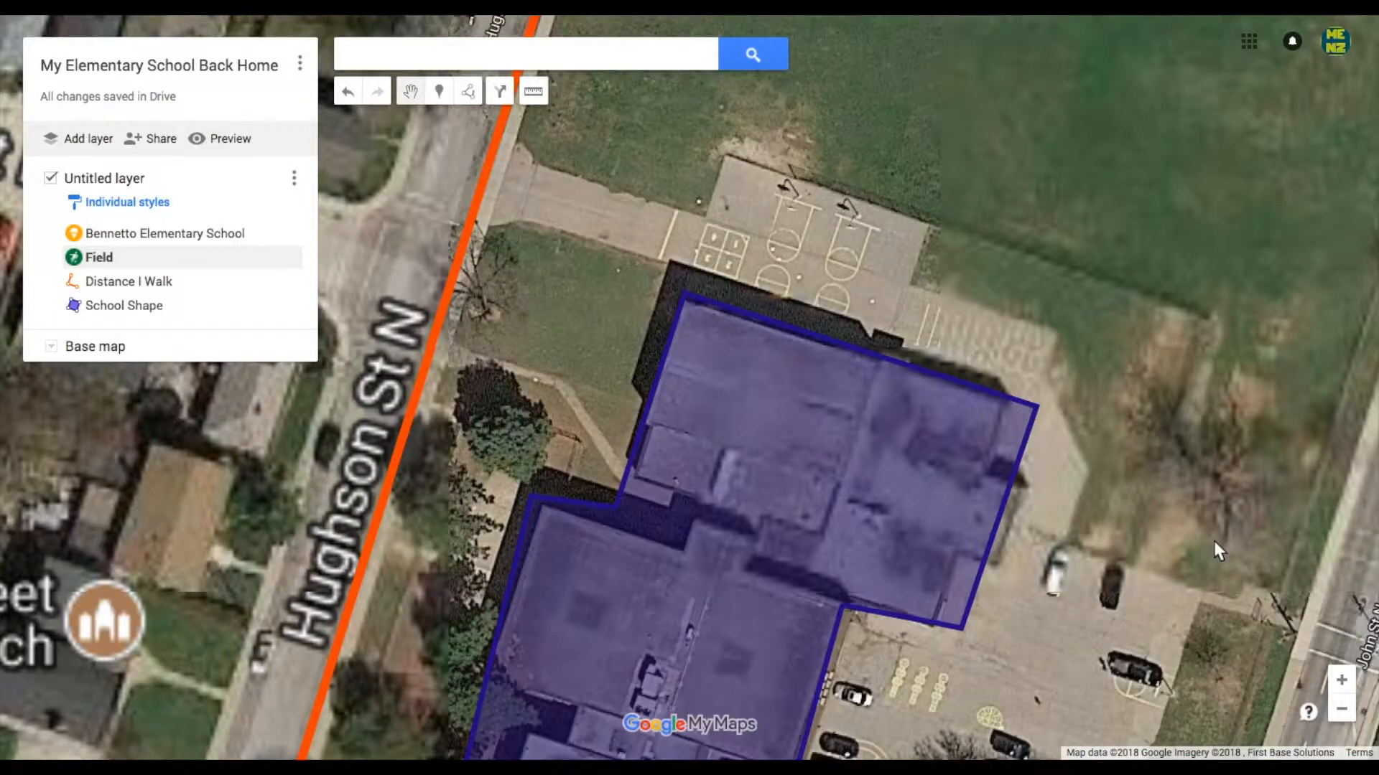
pyautogui.click(1340, 712)
pyautogui.click(1340, 712)
pyautogui.click(1340, 712)
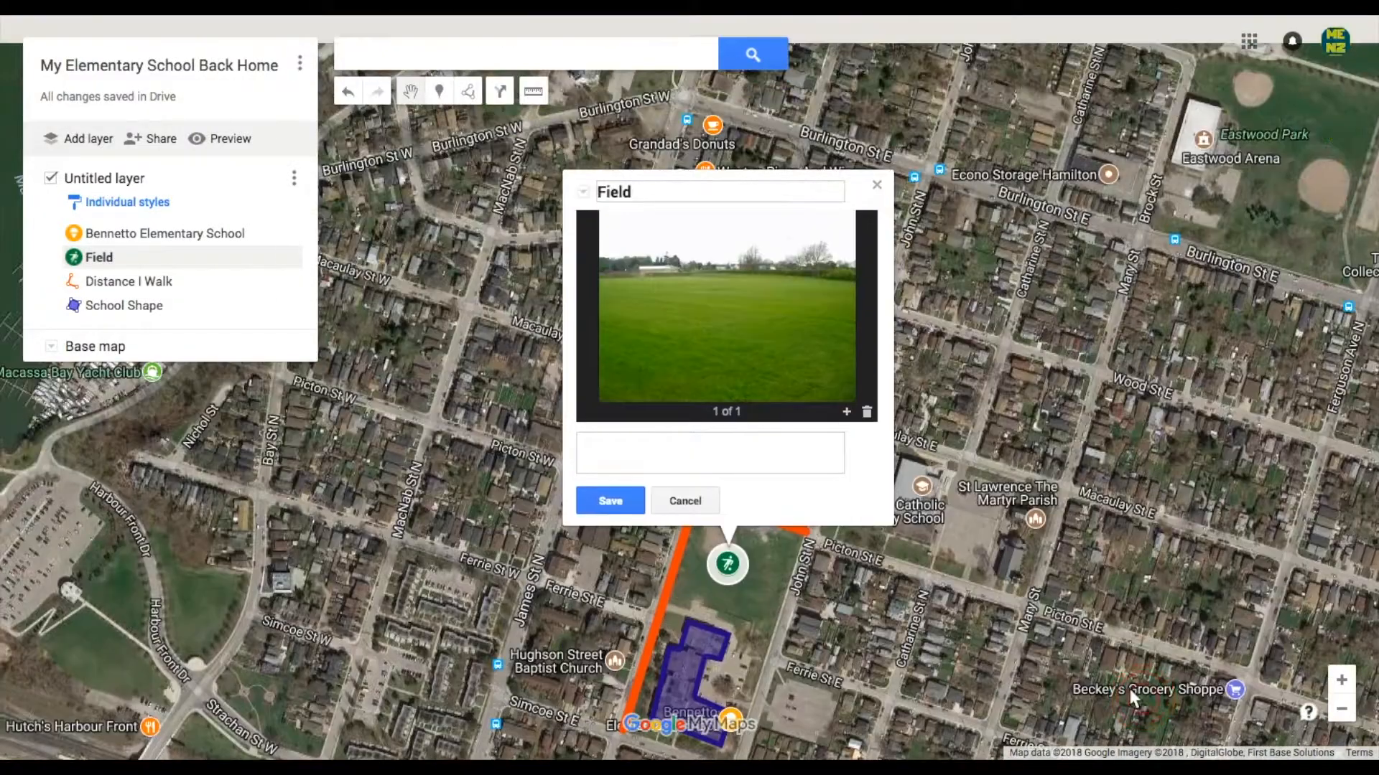
pyautogui.click(619, 502)
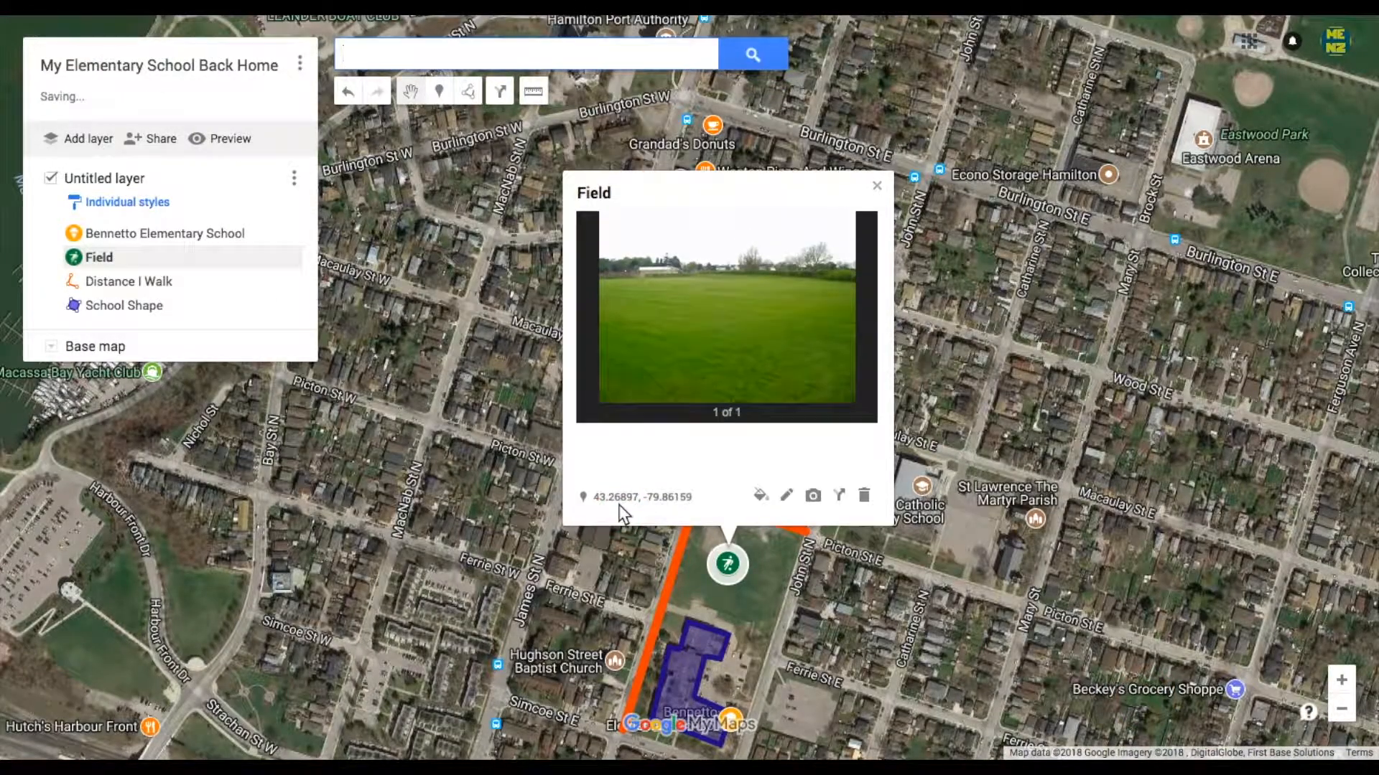
pyautogui.click(825, 629)
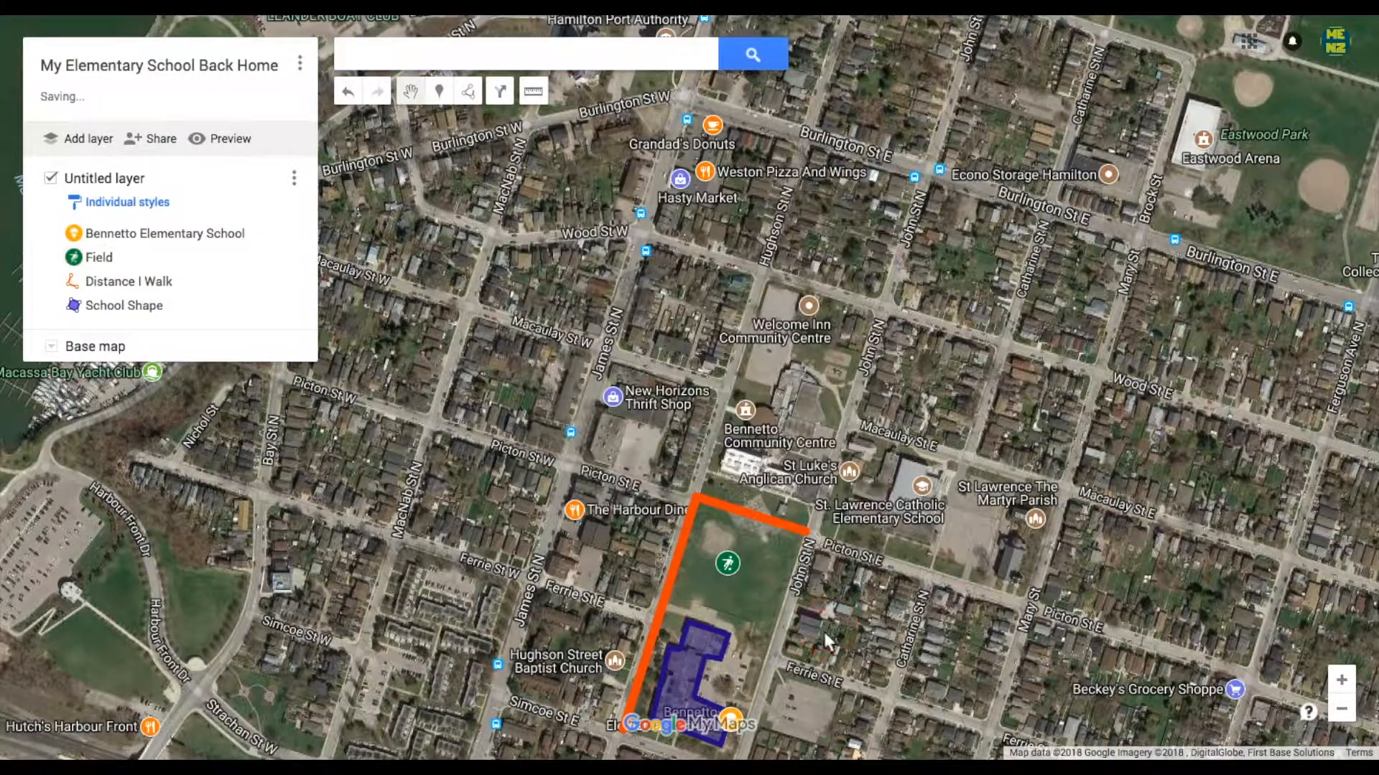
pyautogui.click(726, 567)
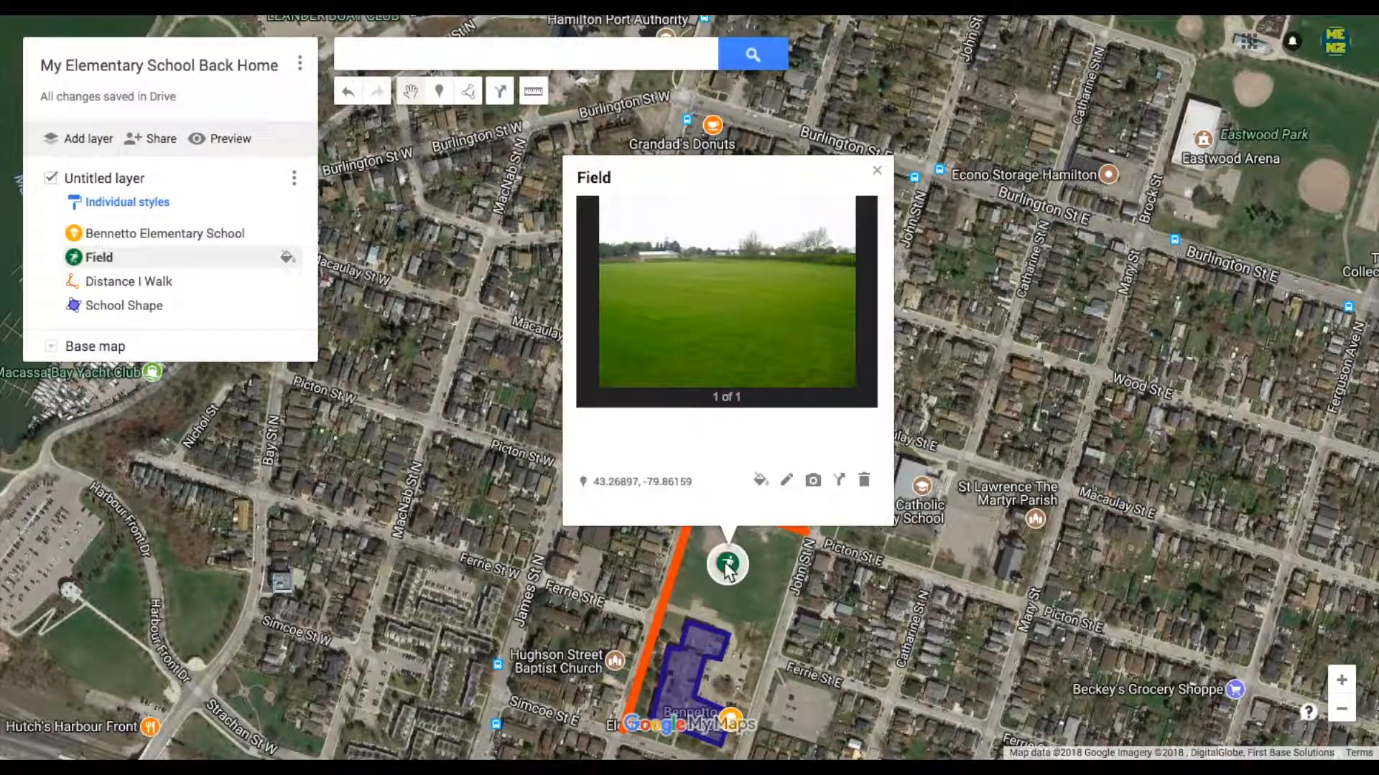